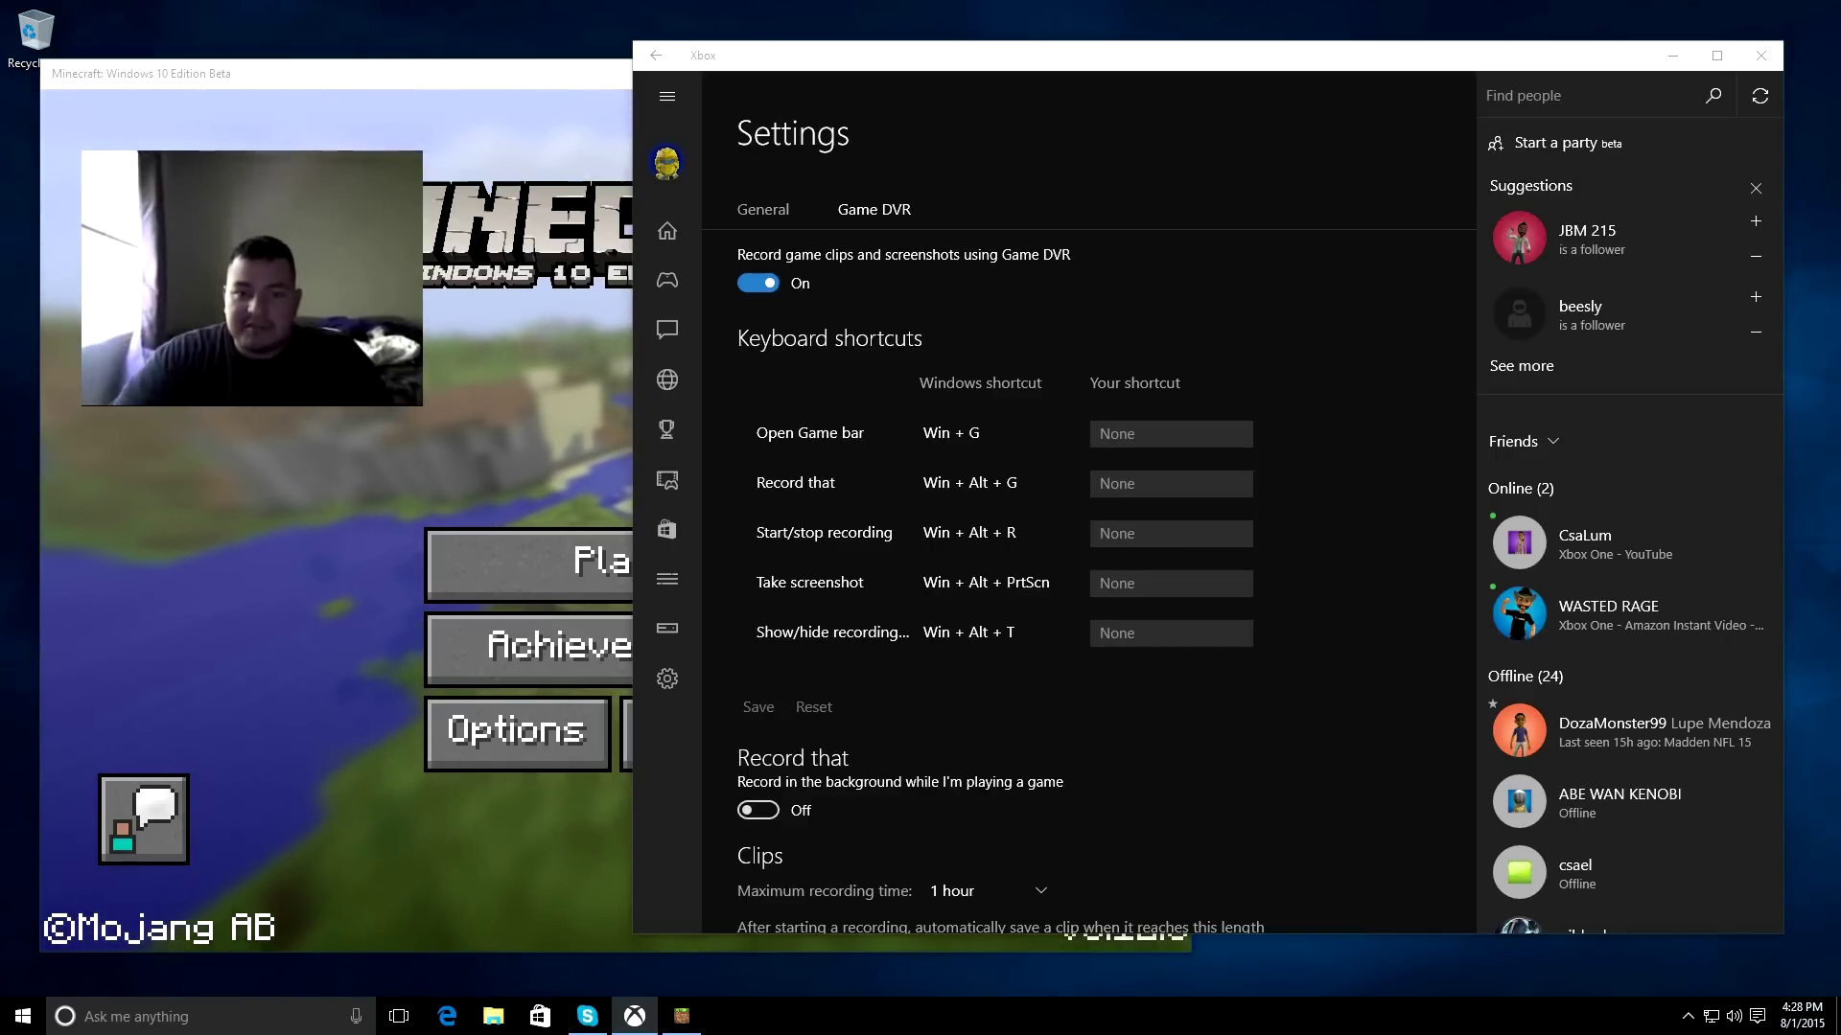
{"action": "left_click_drag", "start_coordinate": [1151, 55], "coordinate": [840, 69]}
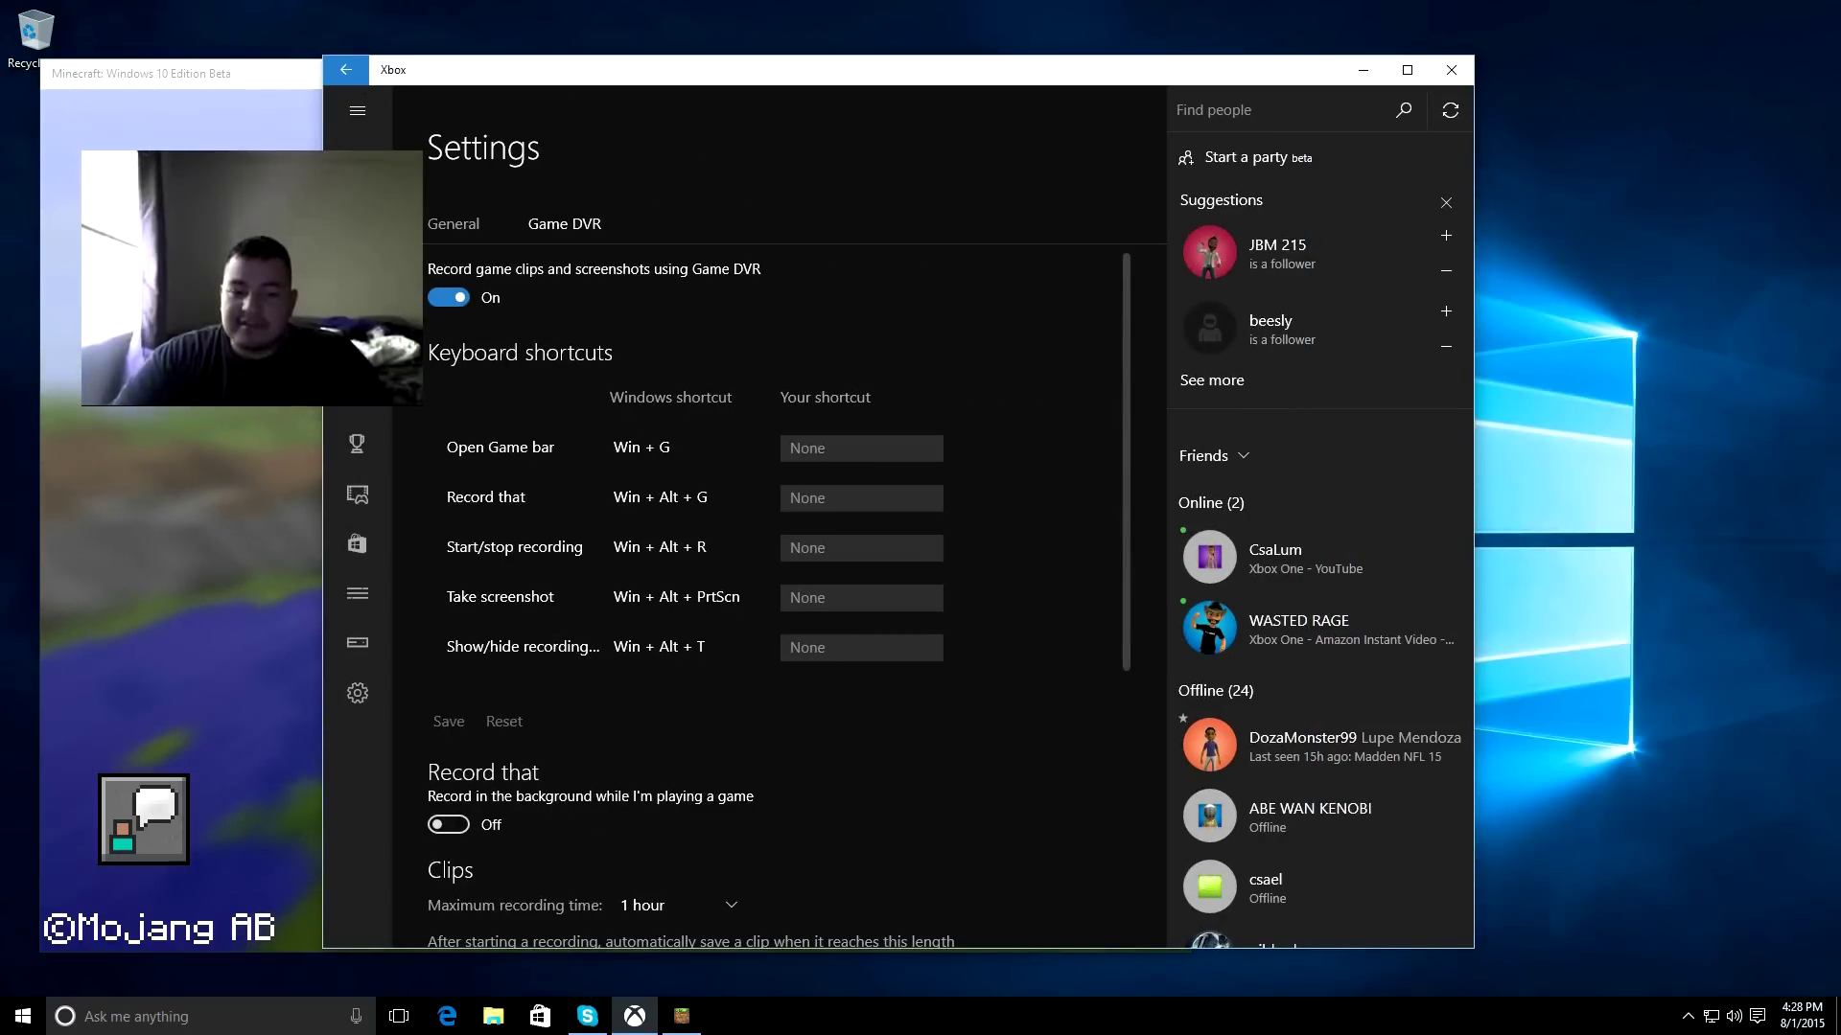
{"action": "scroll", "coordinate": [764, 575], "scroll_direction": "down", "scroll_amount": 3}
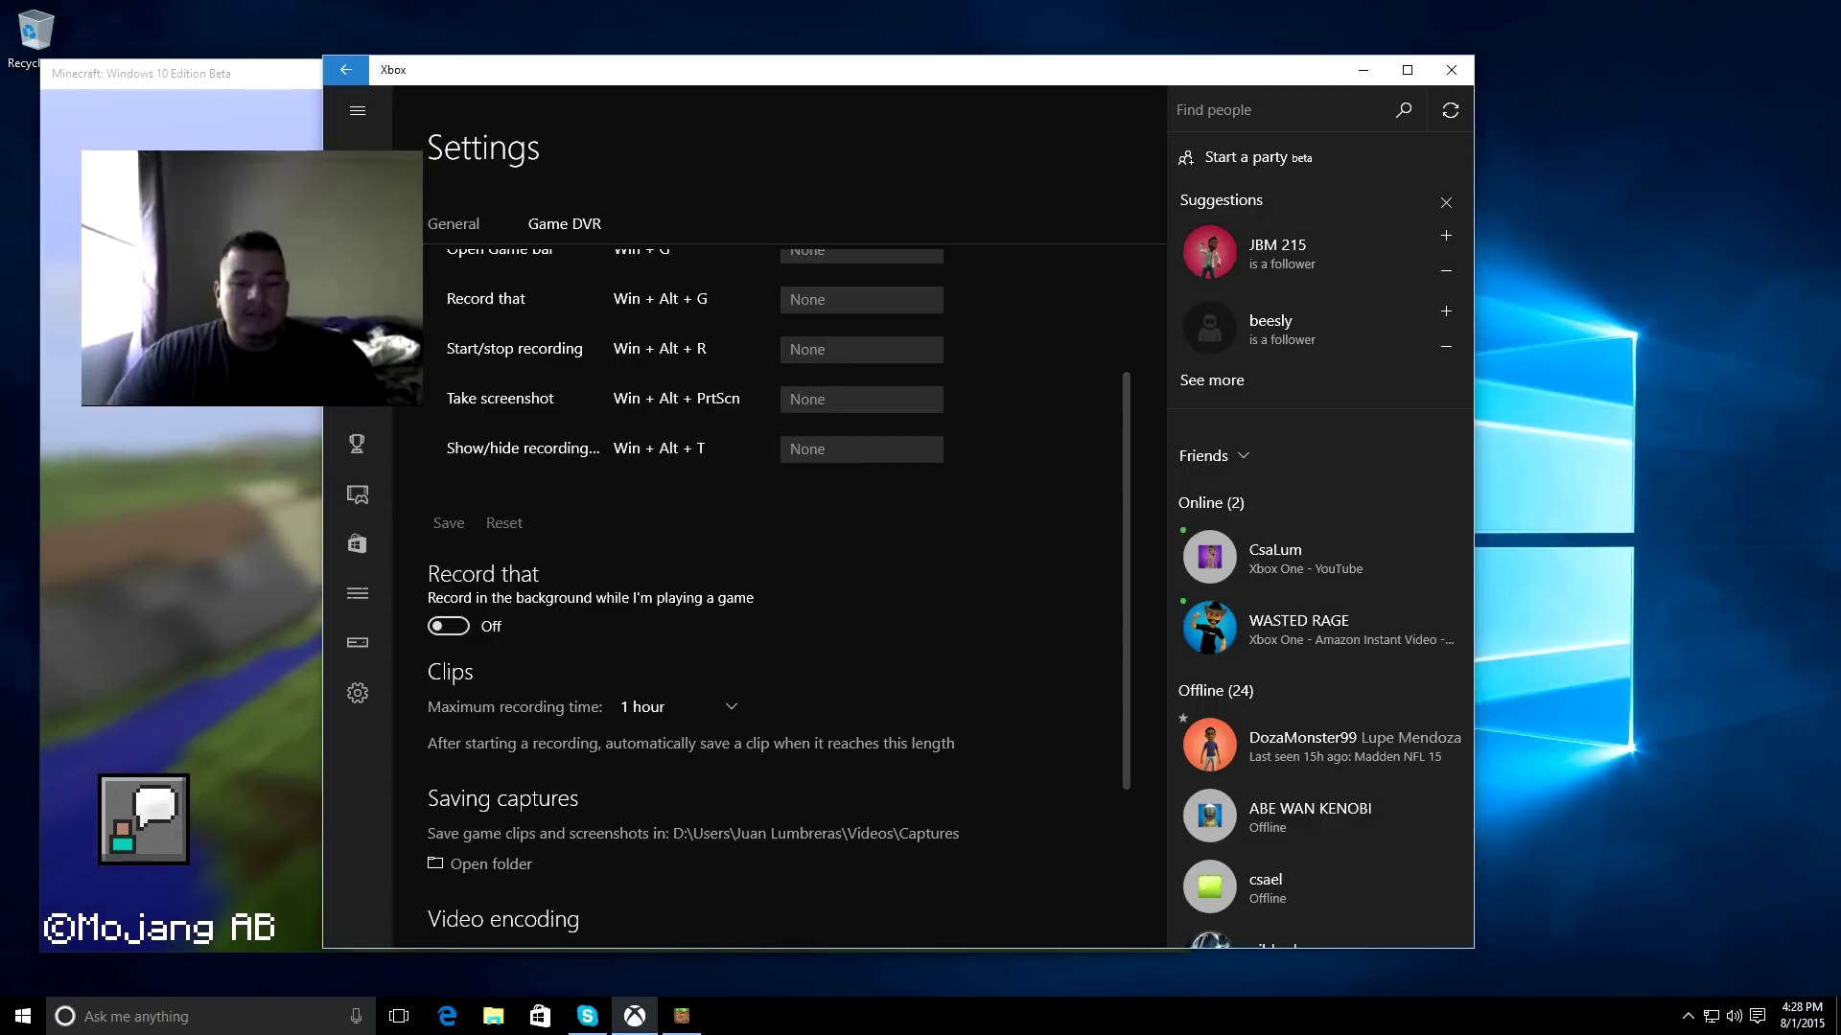
{"action": "scroll", "coordinate": [677, 707], "scroll_direction": "down", "scroll_amount": 2}
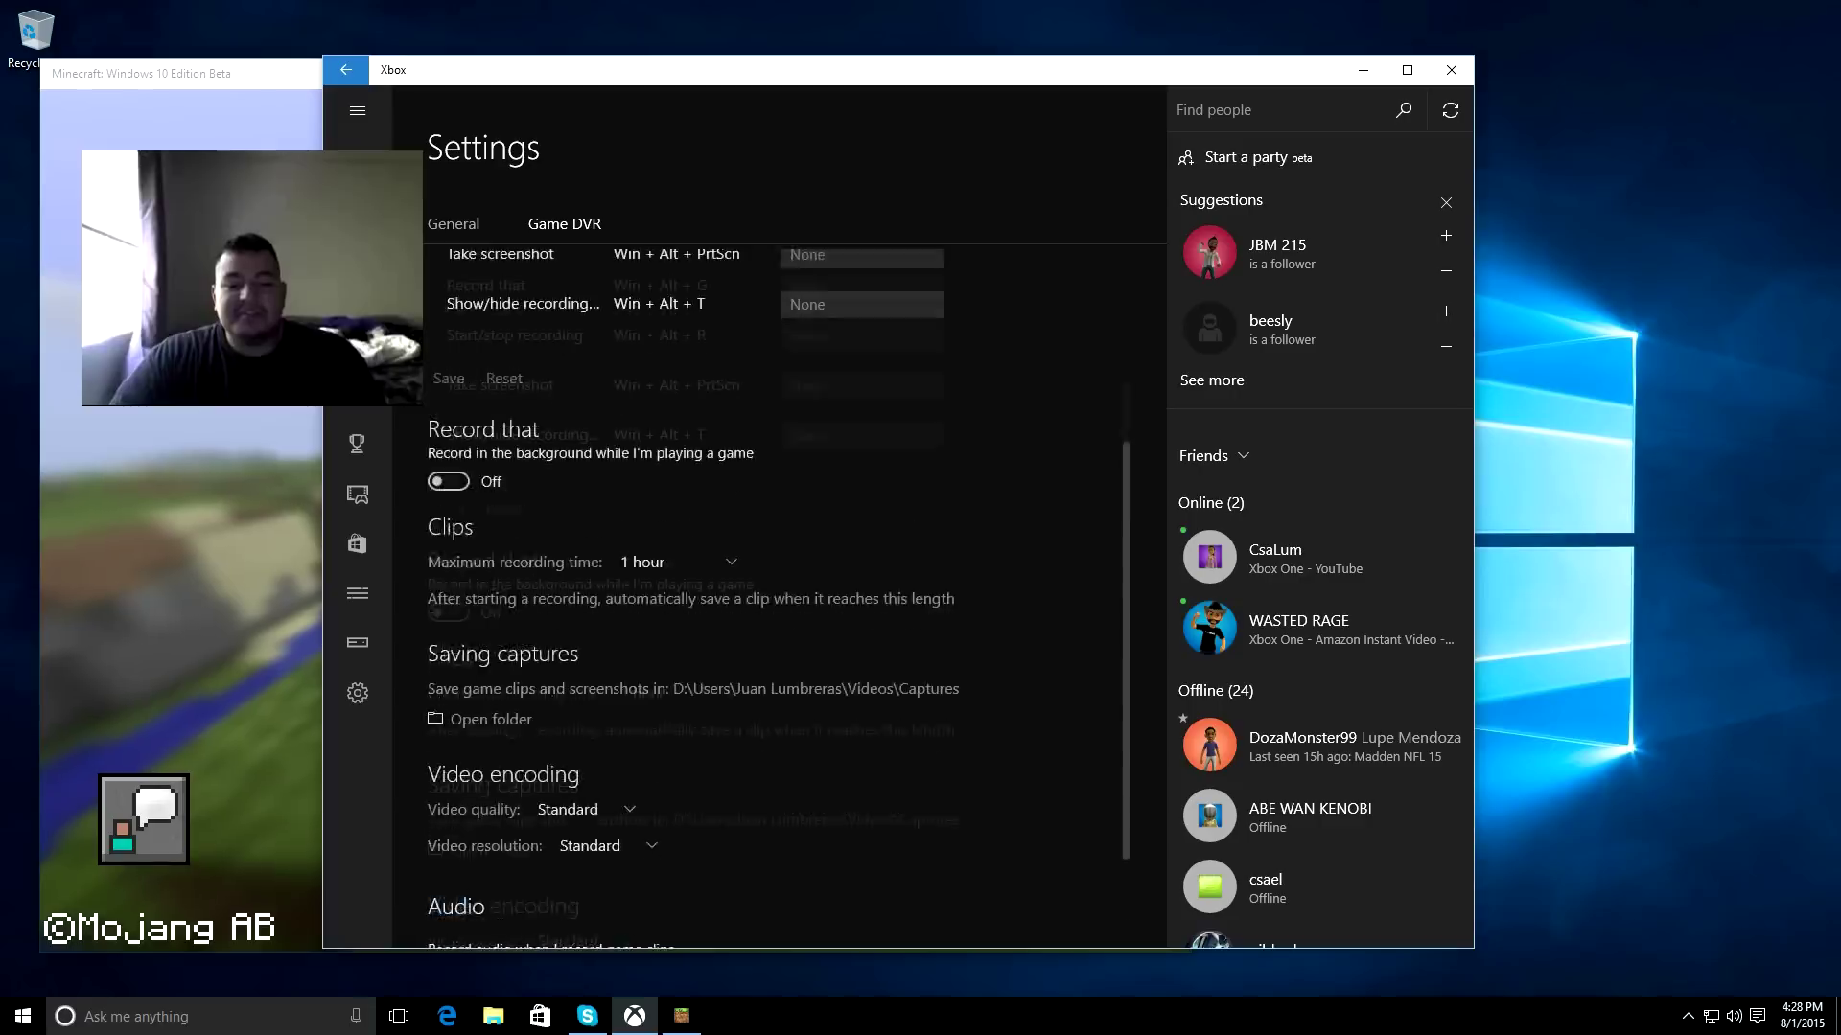
{"action": "scroll", "coordinate": [676, 706], "scroll_direction": "down", "scroll_amount": 2}
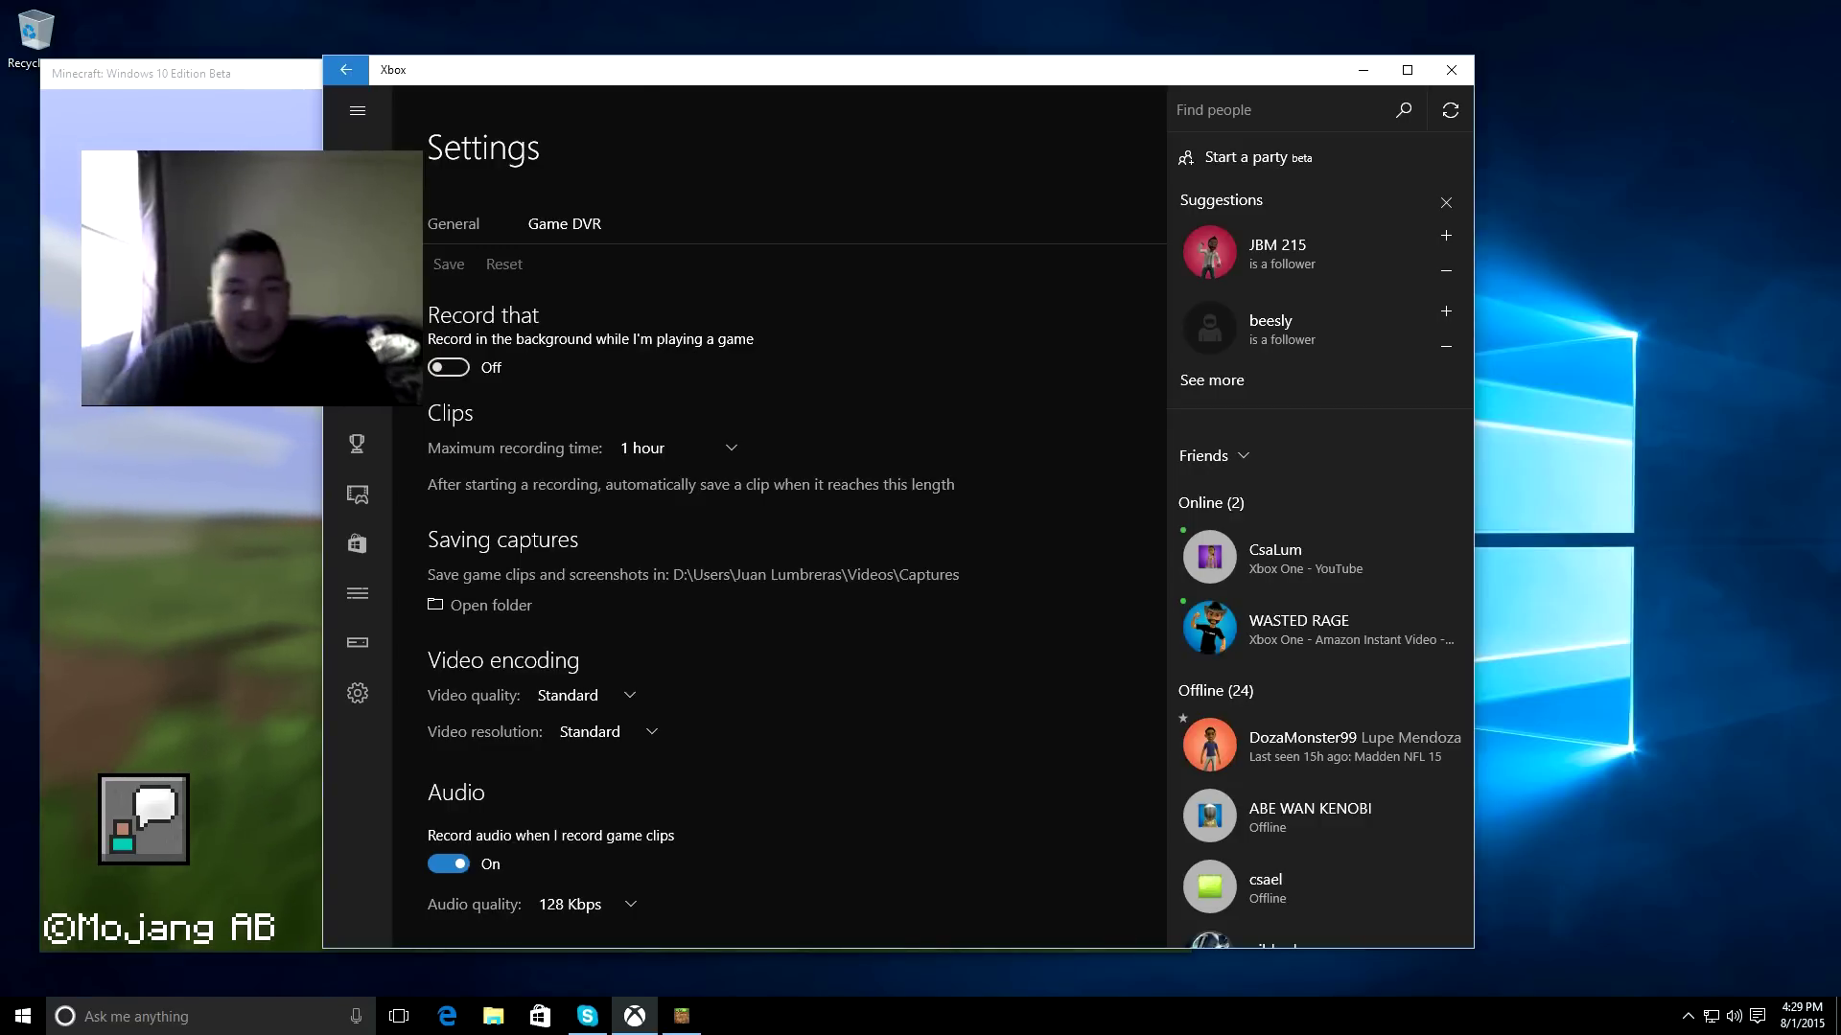
{"action": "scroll", "coordinate": [776, 575], "scroll_direction": "up", "scroll_amount": 2}
{"action": "scroll", "coordinate": [776, 575], "scroll_direction": "up", "scroll_amount": 3}
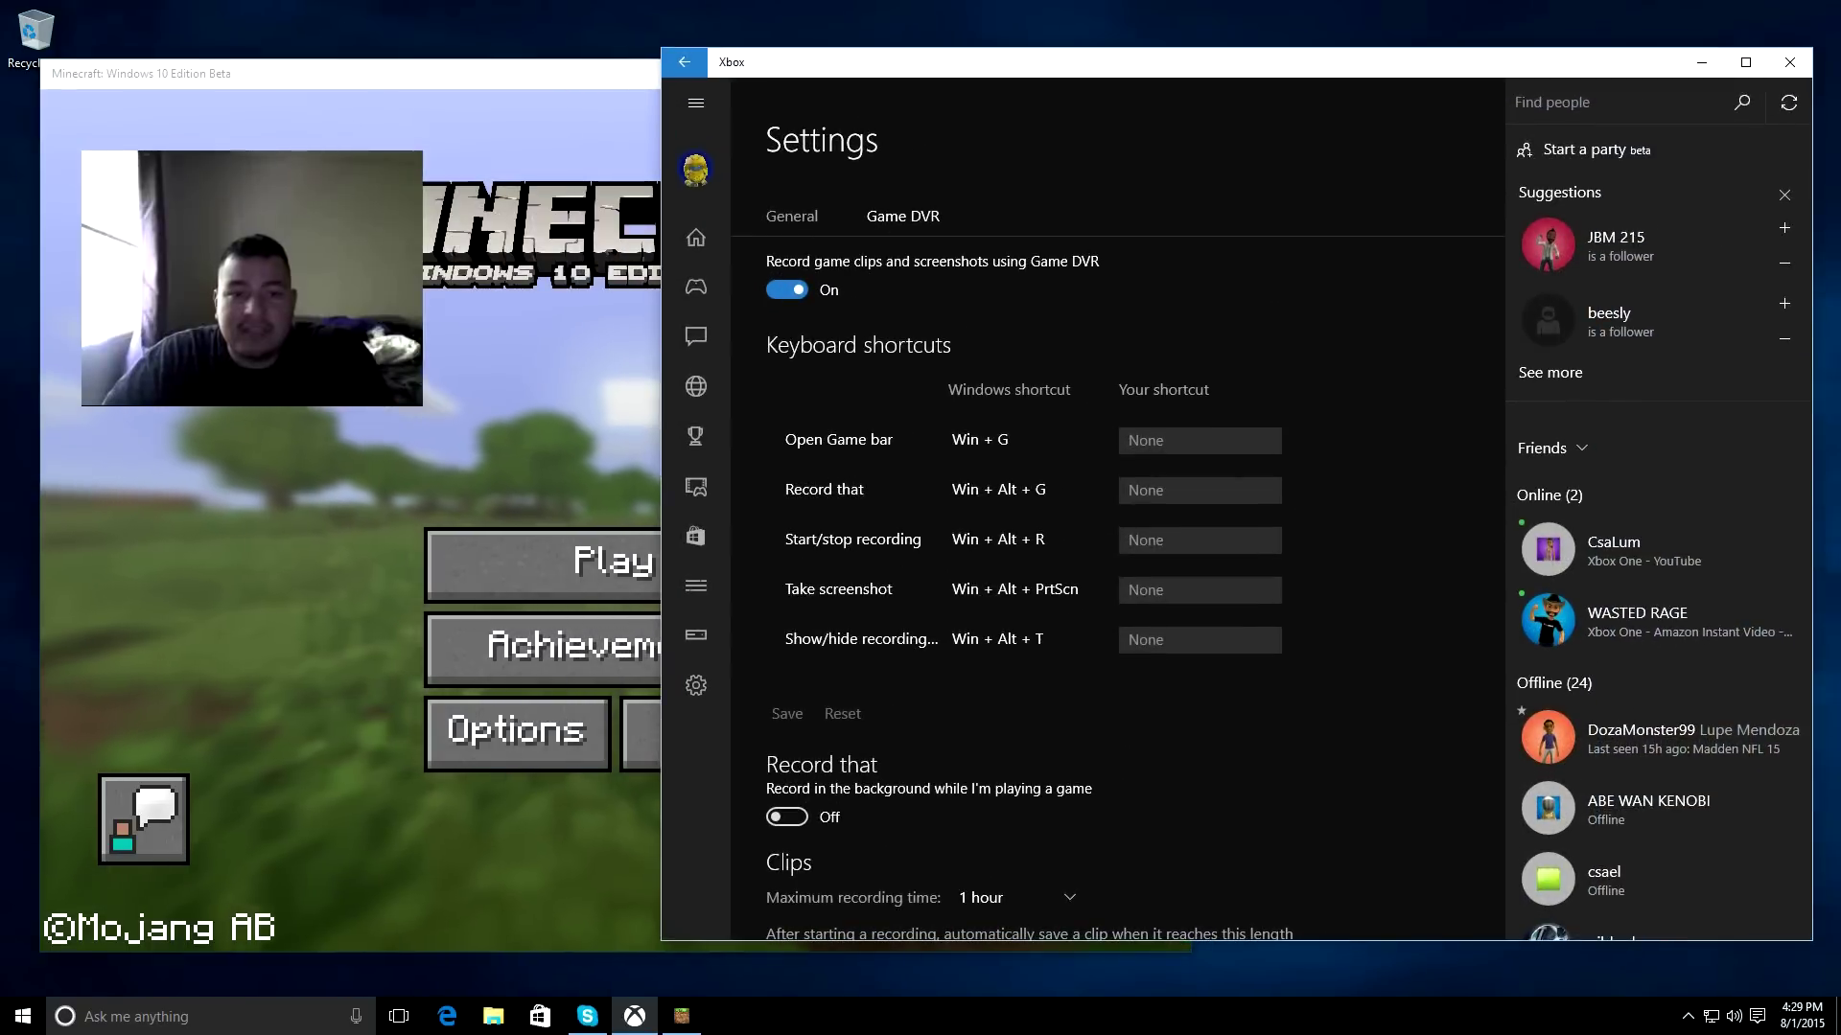
Bring Minecraft to the front and make a first attempt to record via the Win+G Game bar
{"action": "key", "text": "alt+Tab"}
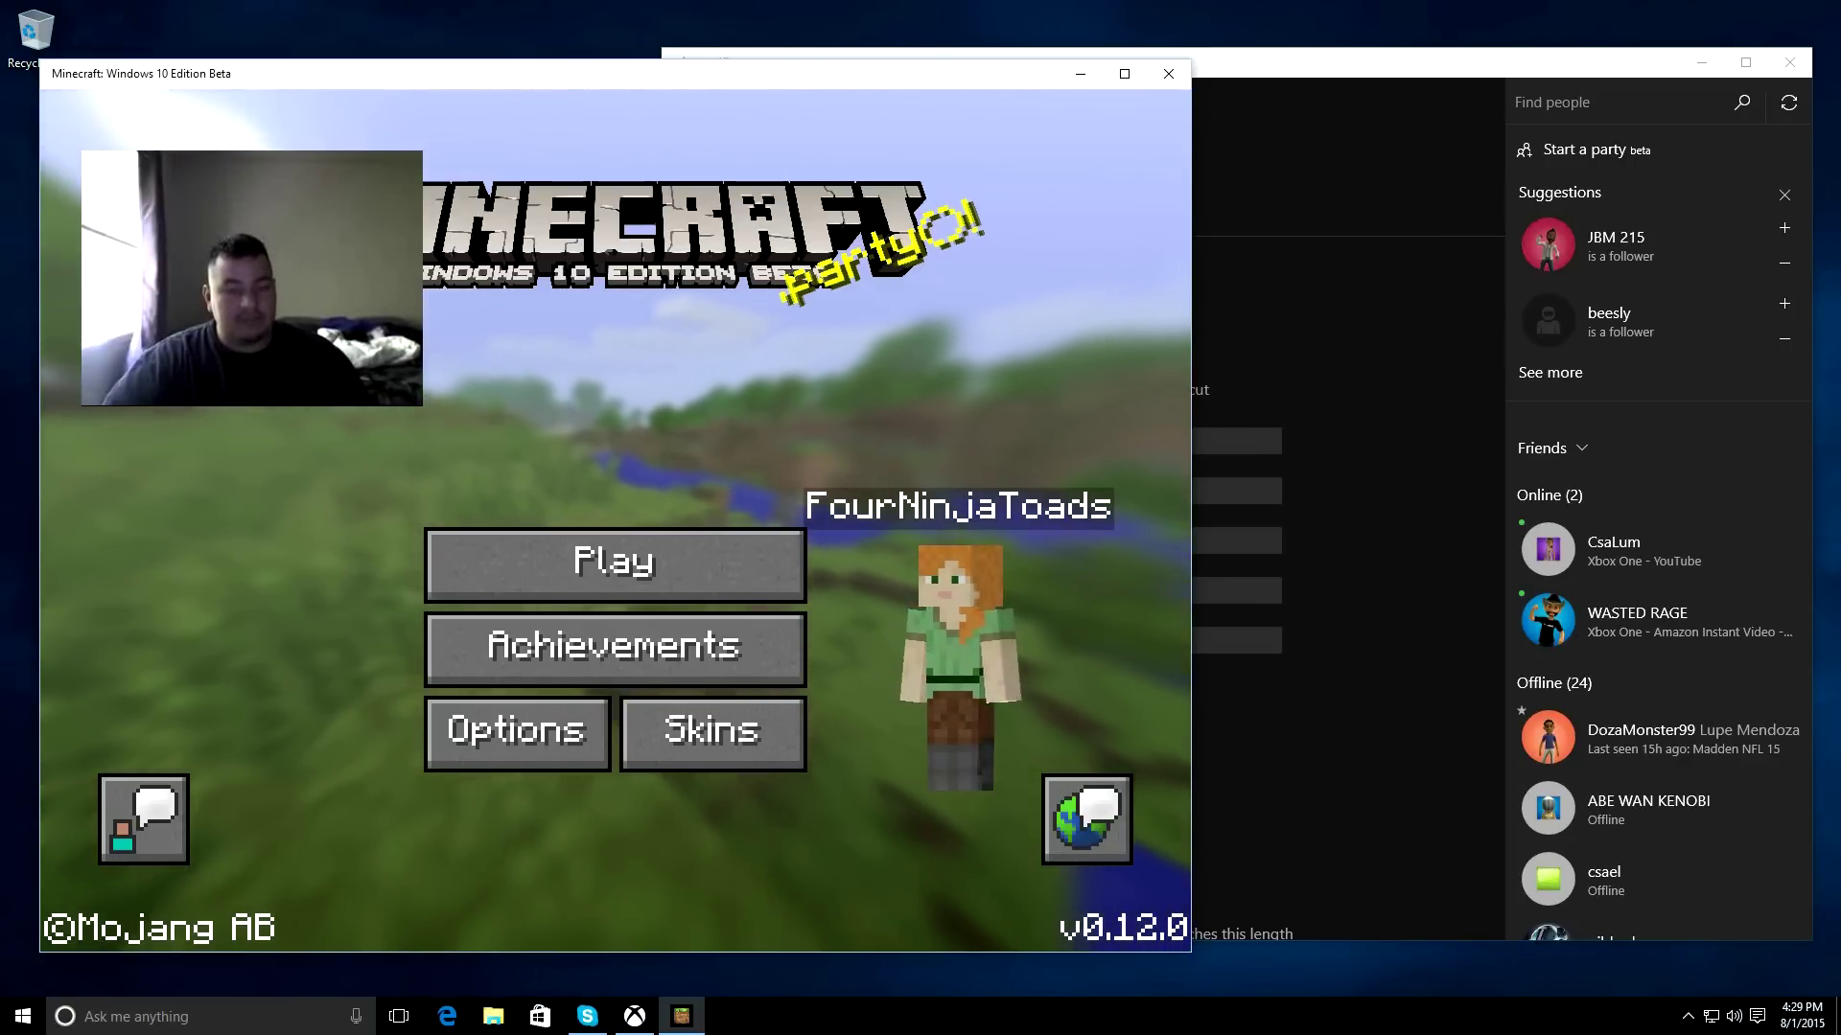
{"action": "key", "text": "super+g"}
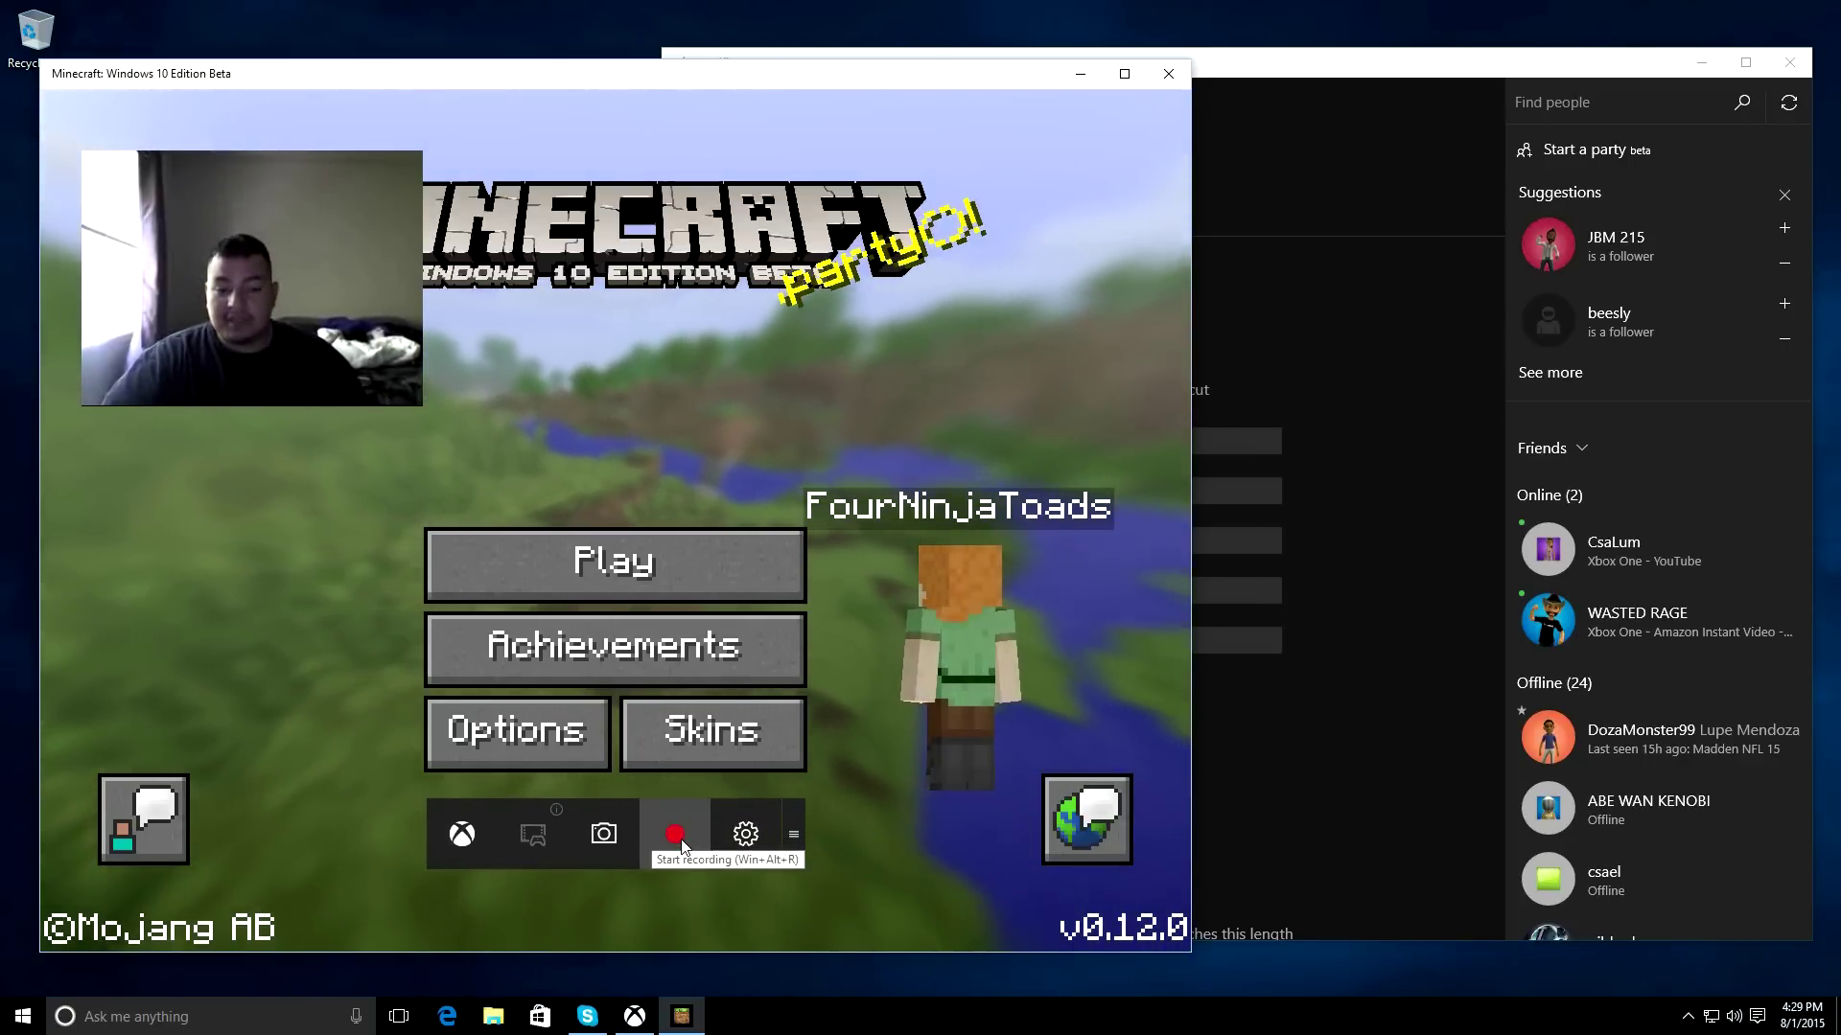
{"action": "left_click", "coordinate": [680, 840]}
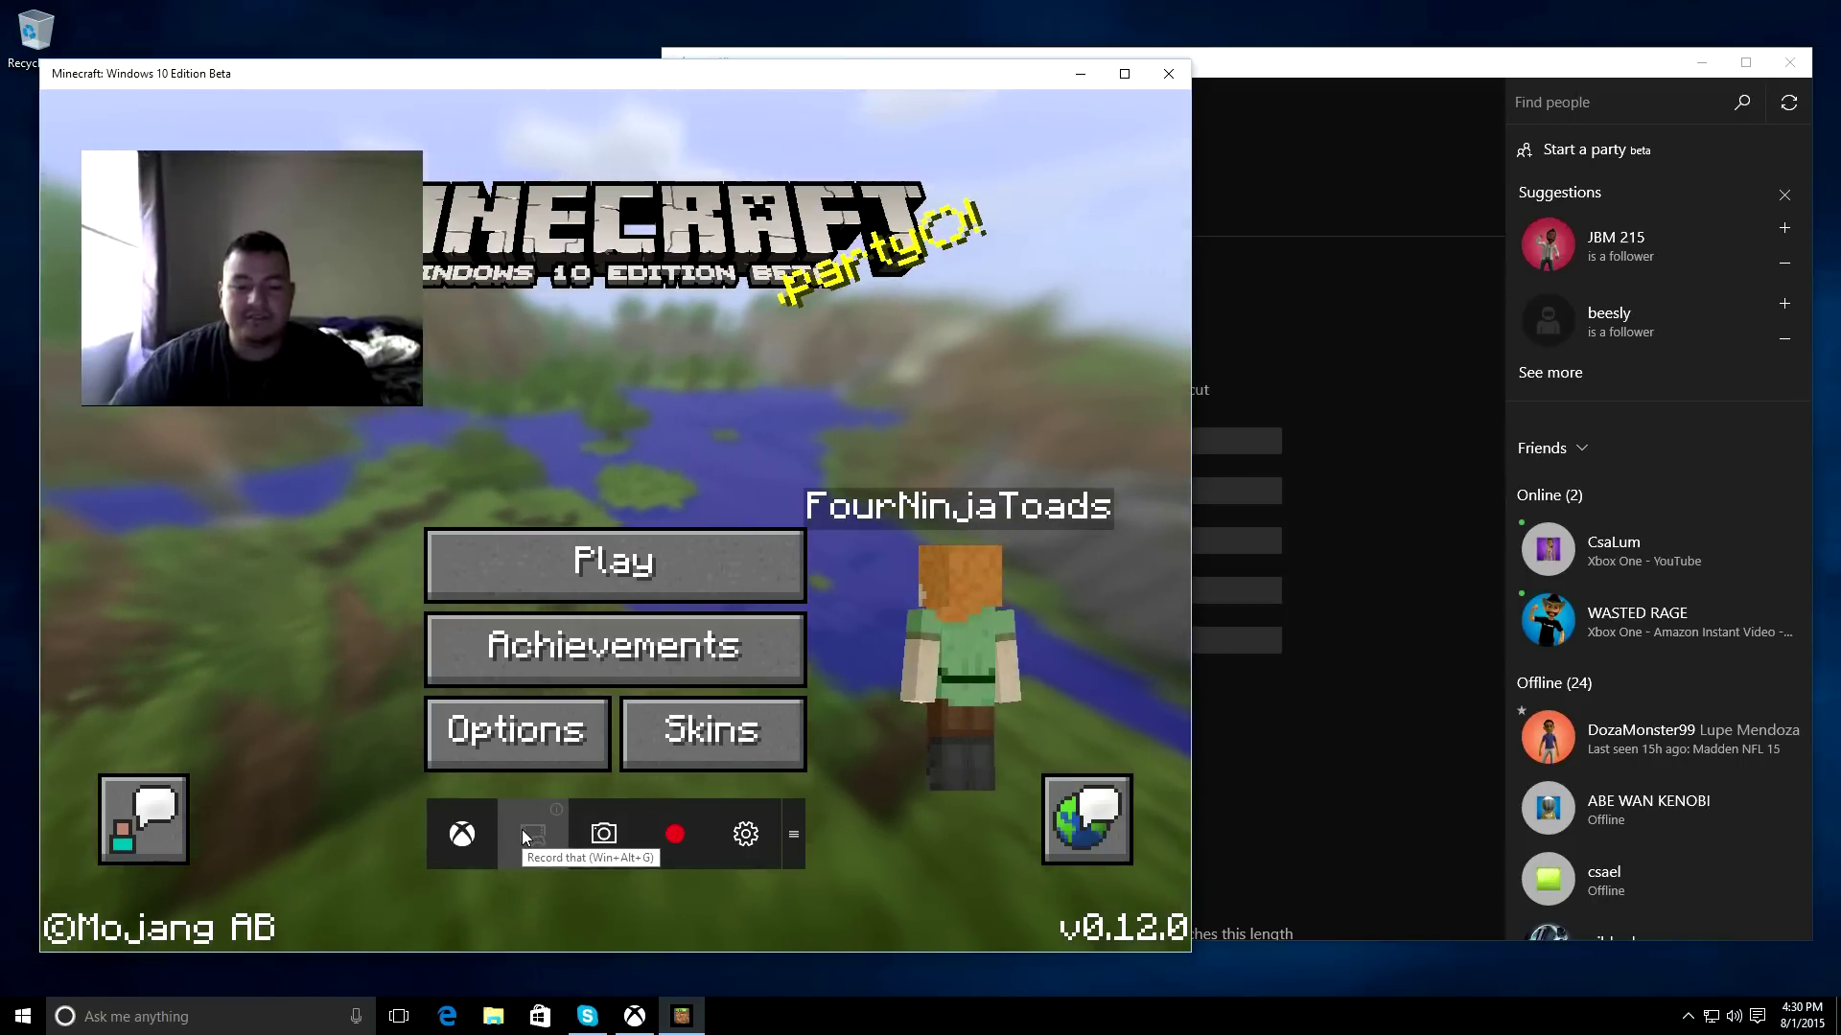
{"action": "key", "text": "super+g"}
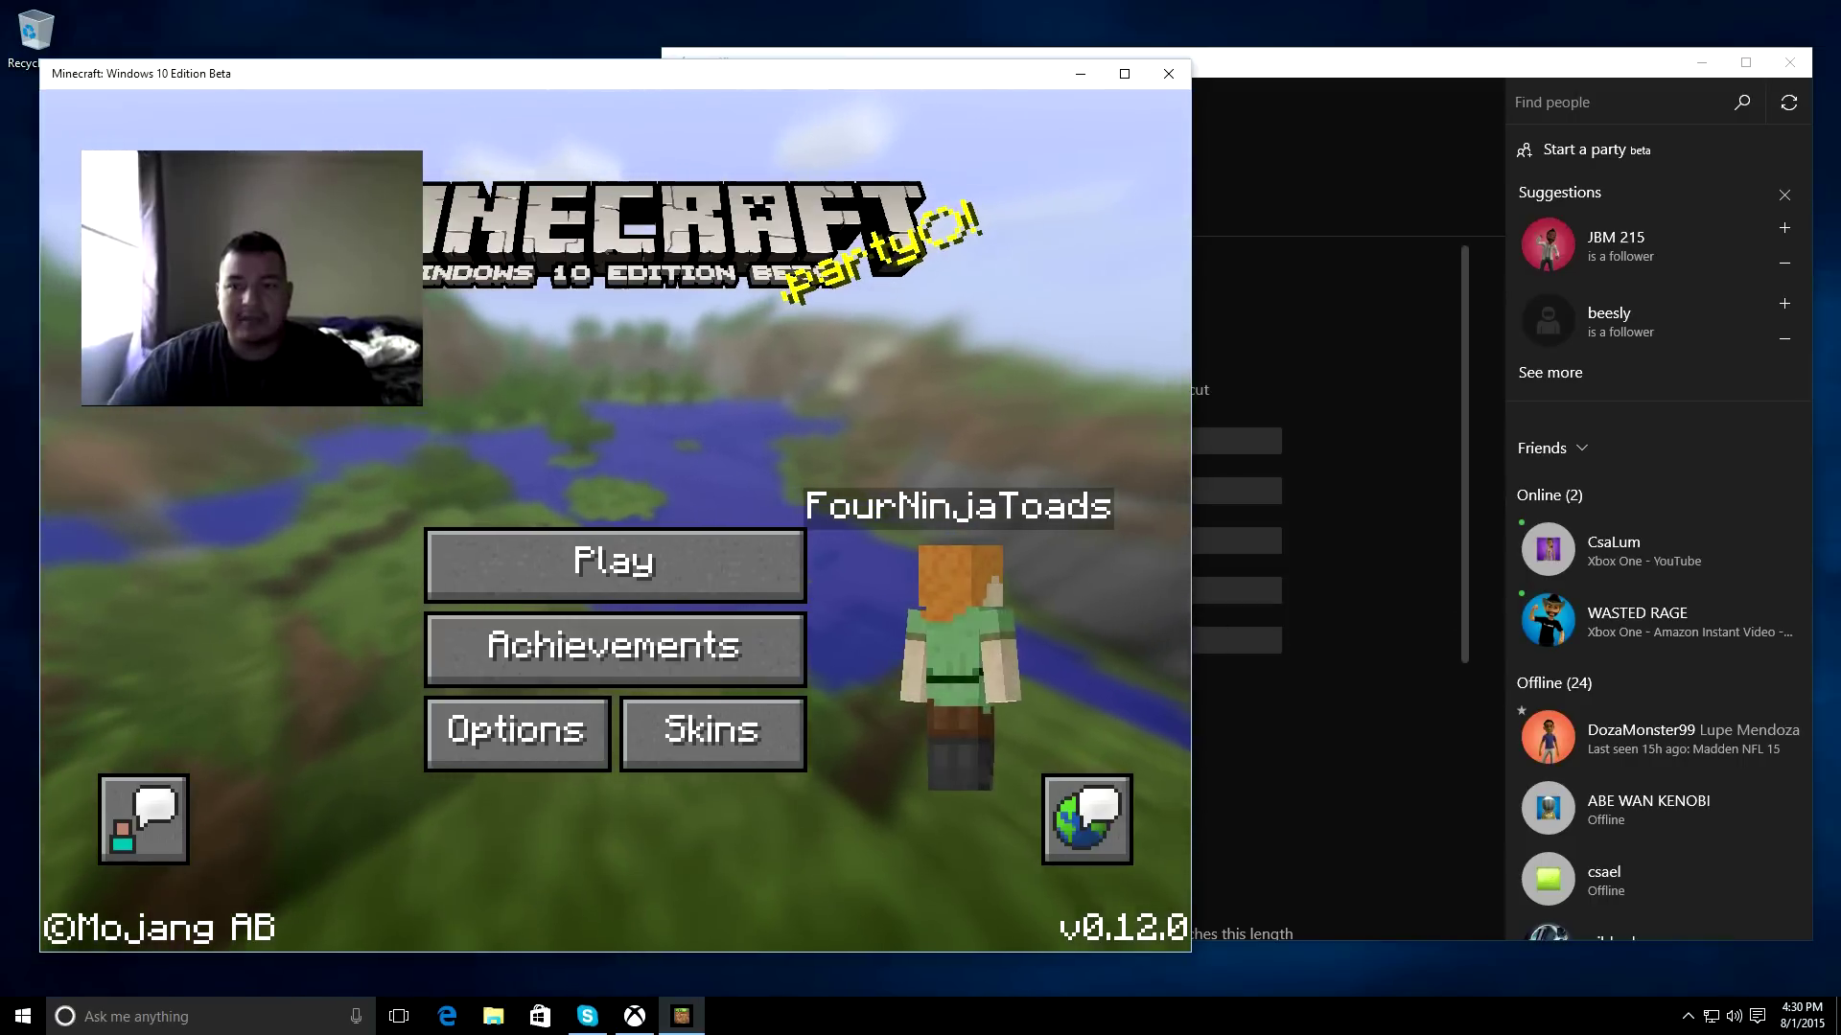
{"action": "left_click", "coordinate": [1449, 615]}
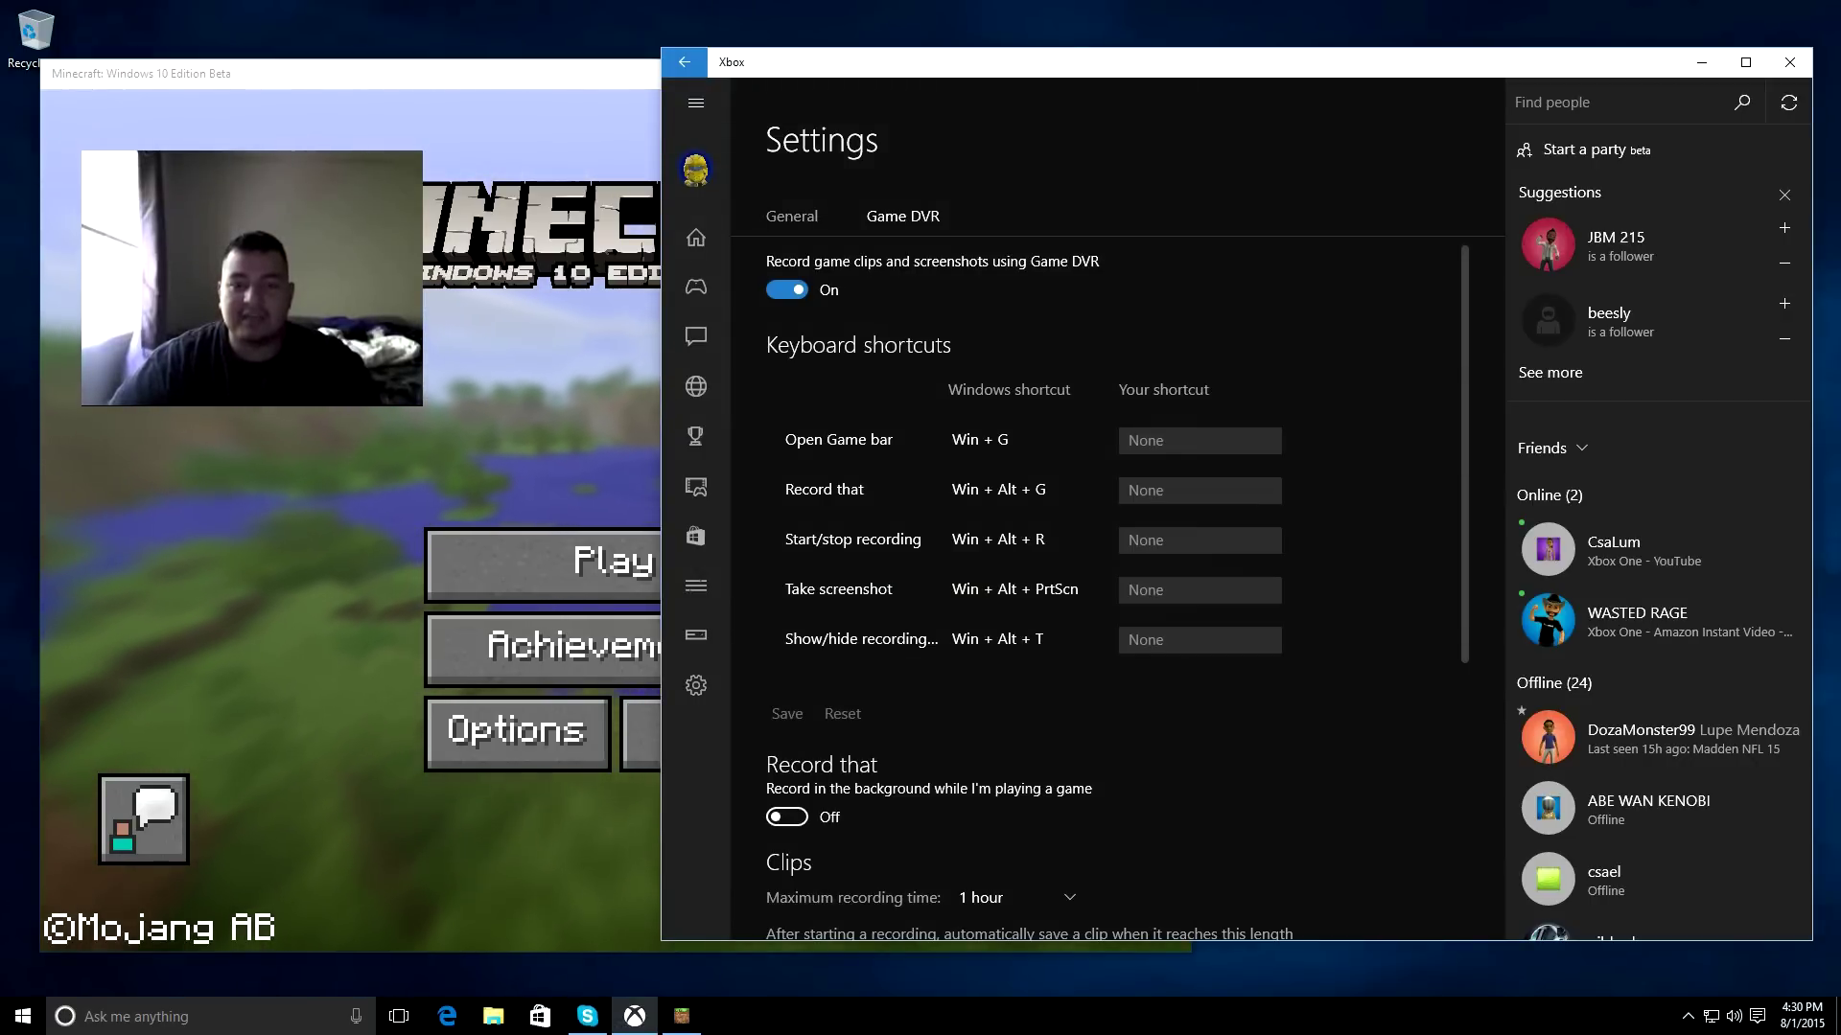
Return to Minecraft and start a Game DVR recording of the title menu from the Game bar
{"action": "left_click", "coordinate": [518, 403]}
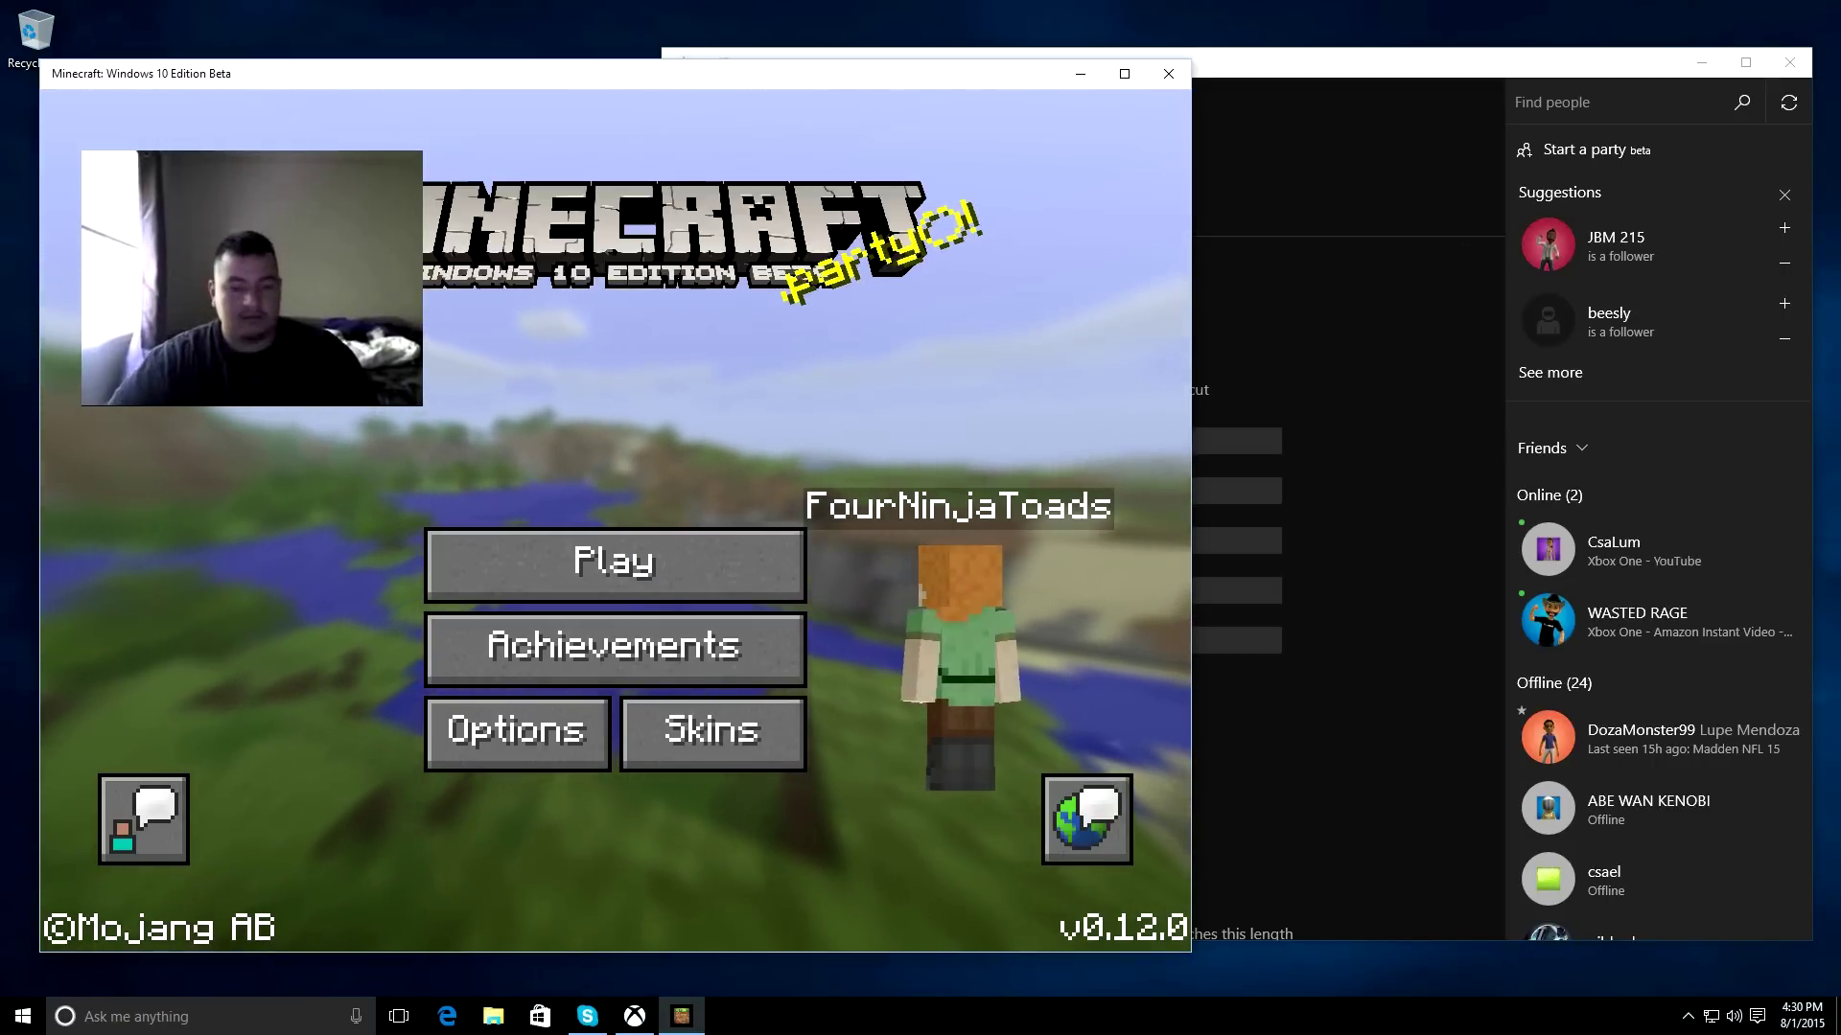
{"action": "key", "text": "super+g"}
{"action": "left_click", "coordinate": [670, 835]}
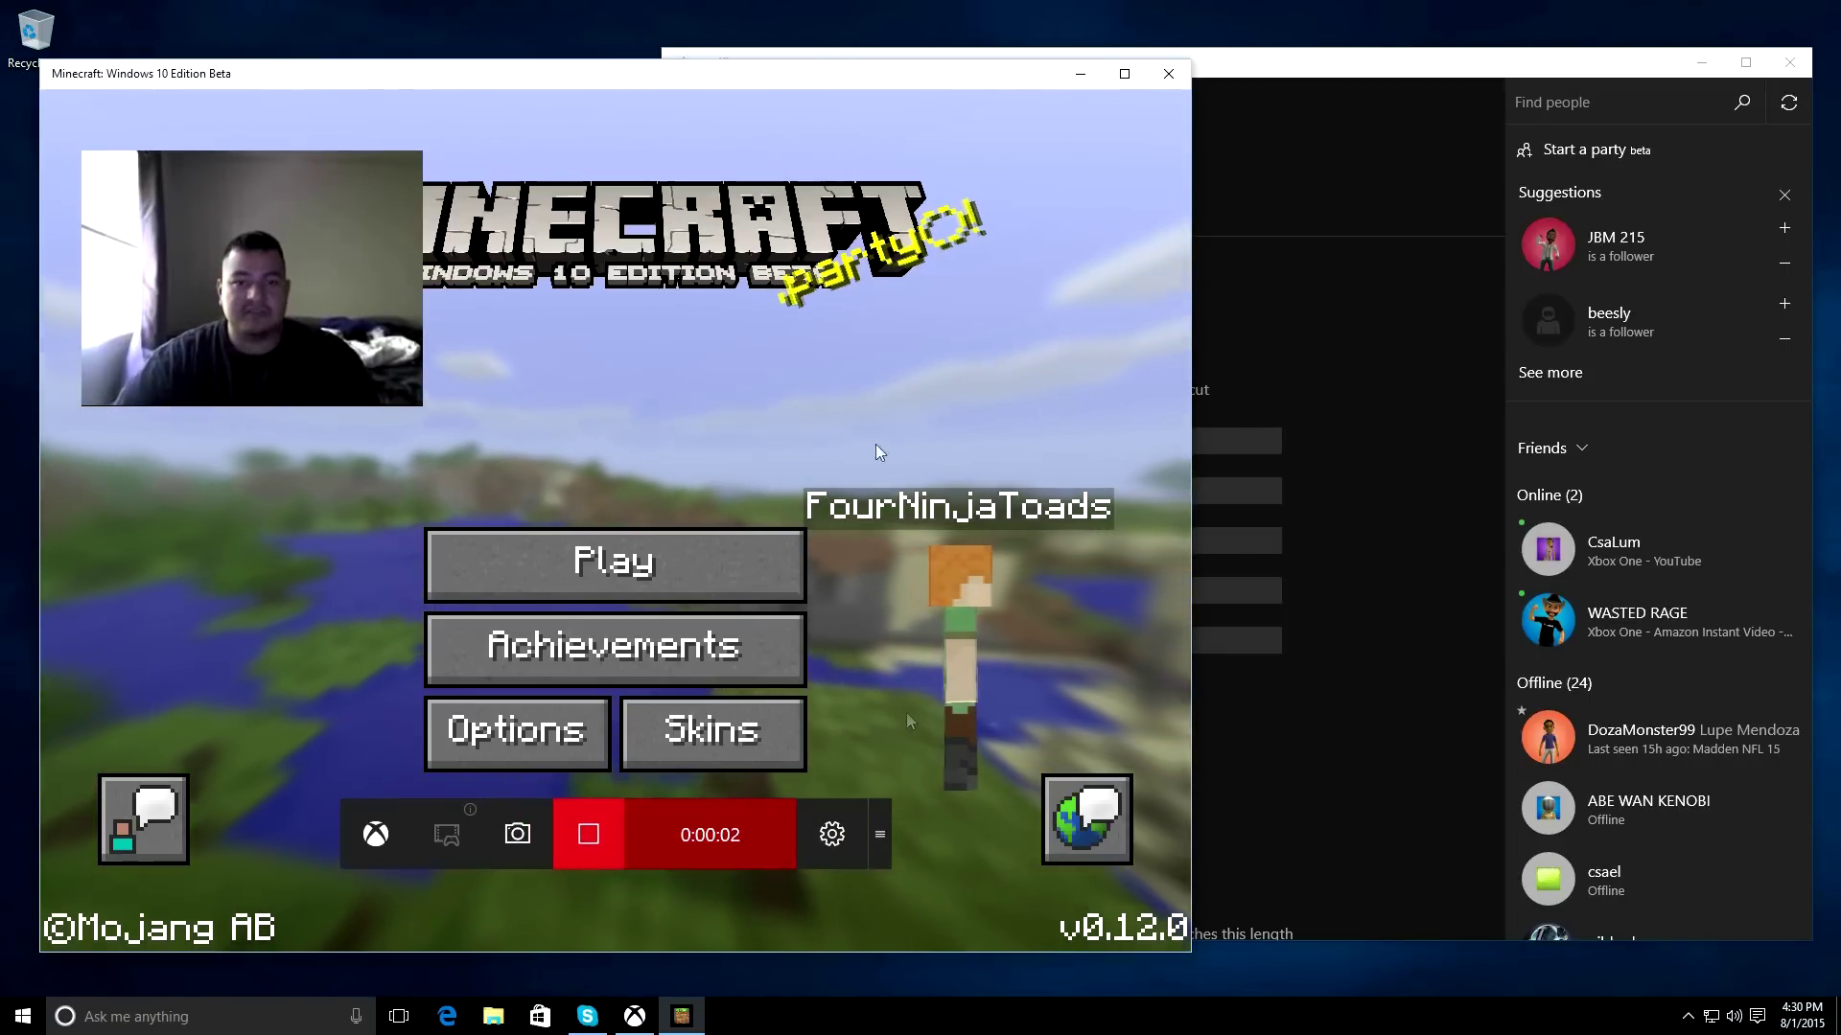
While recording, browse the Play screen's Worlds, Realms and Friends tabs and return to the main menu
{"action": "left_click", "coordinate": [806, 159]}
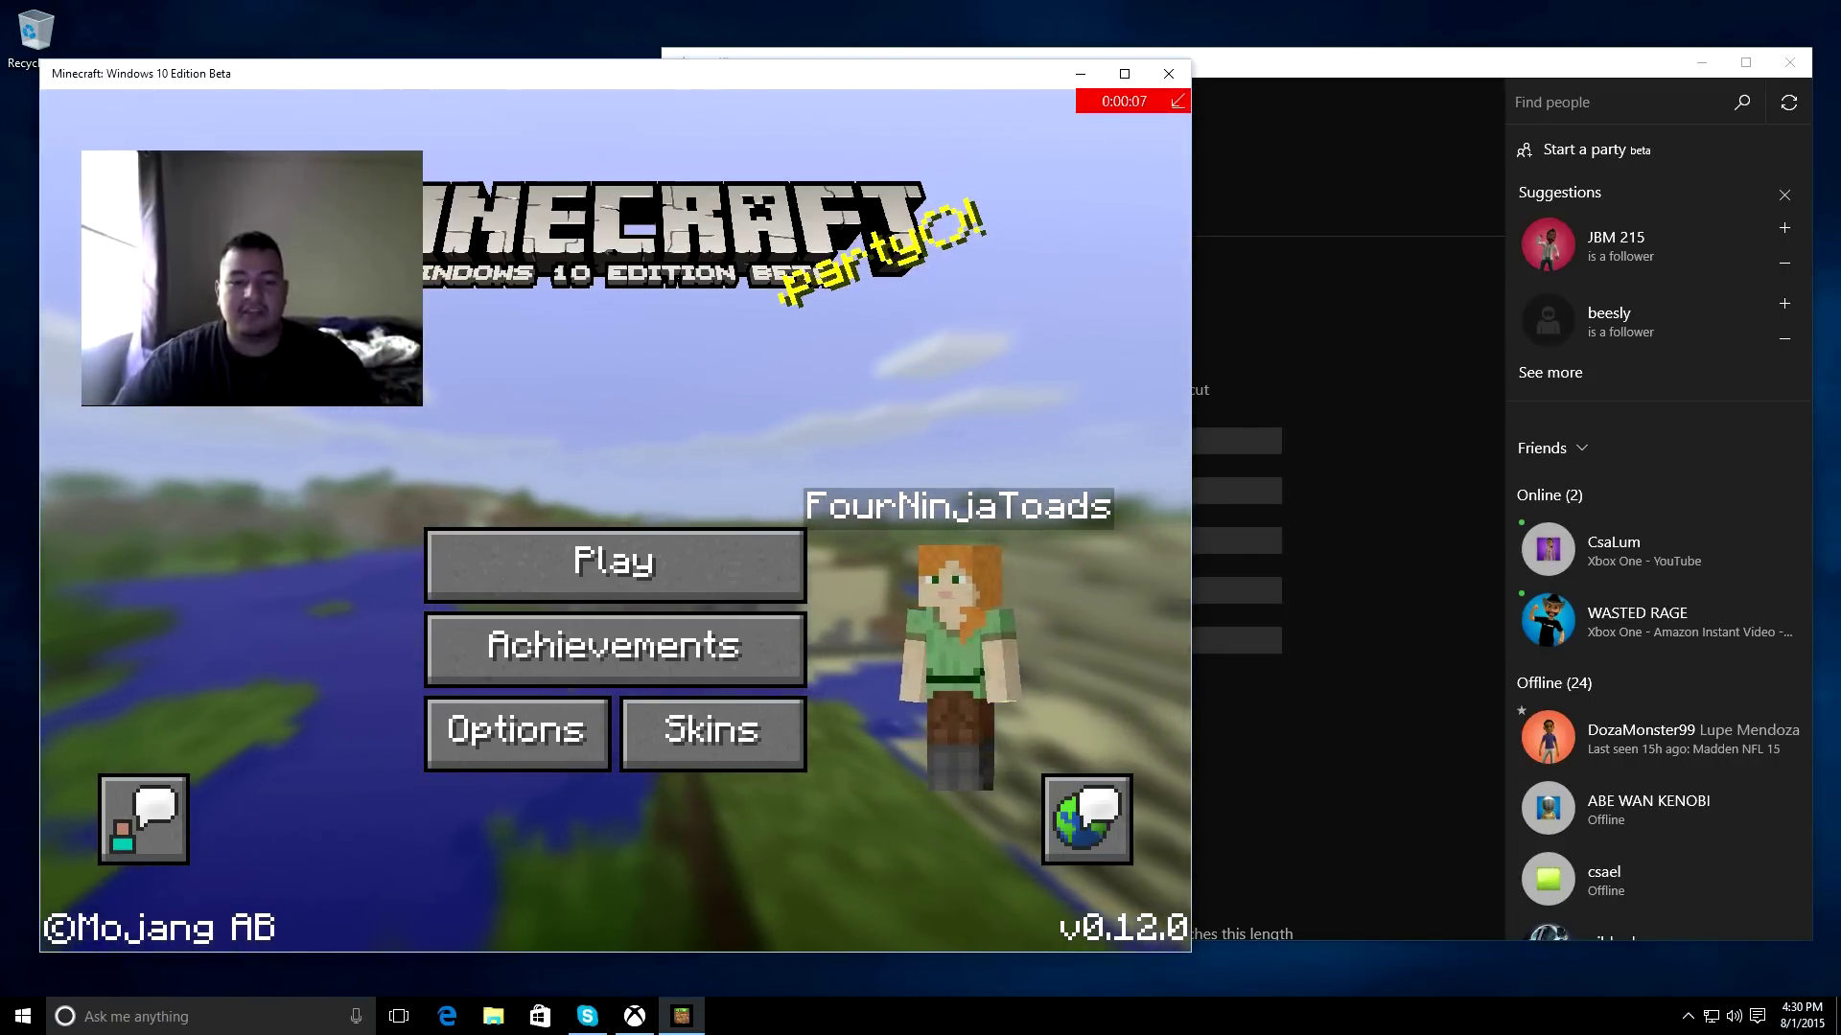
{"action": "left_click", "coordinate": [615, 564]}
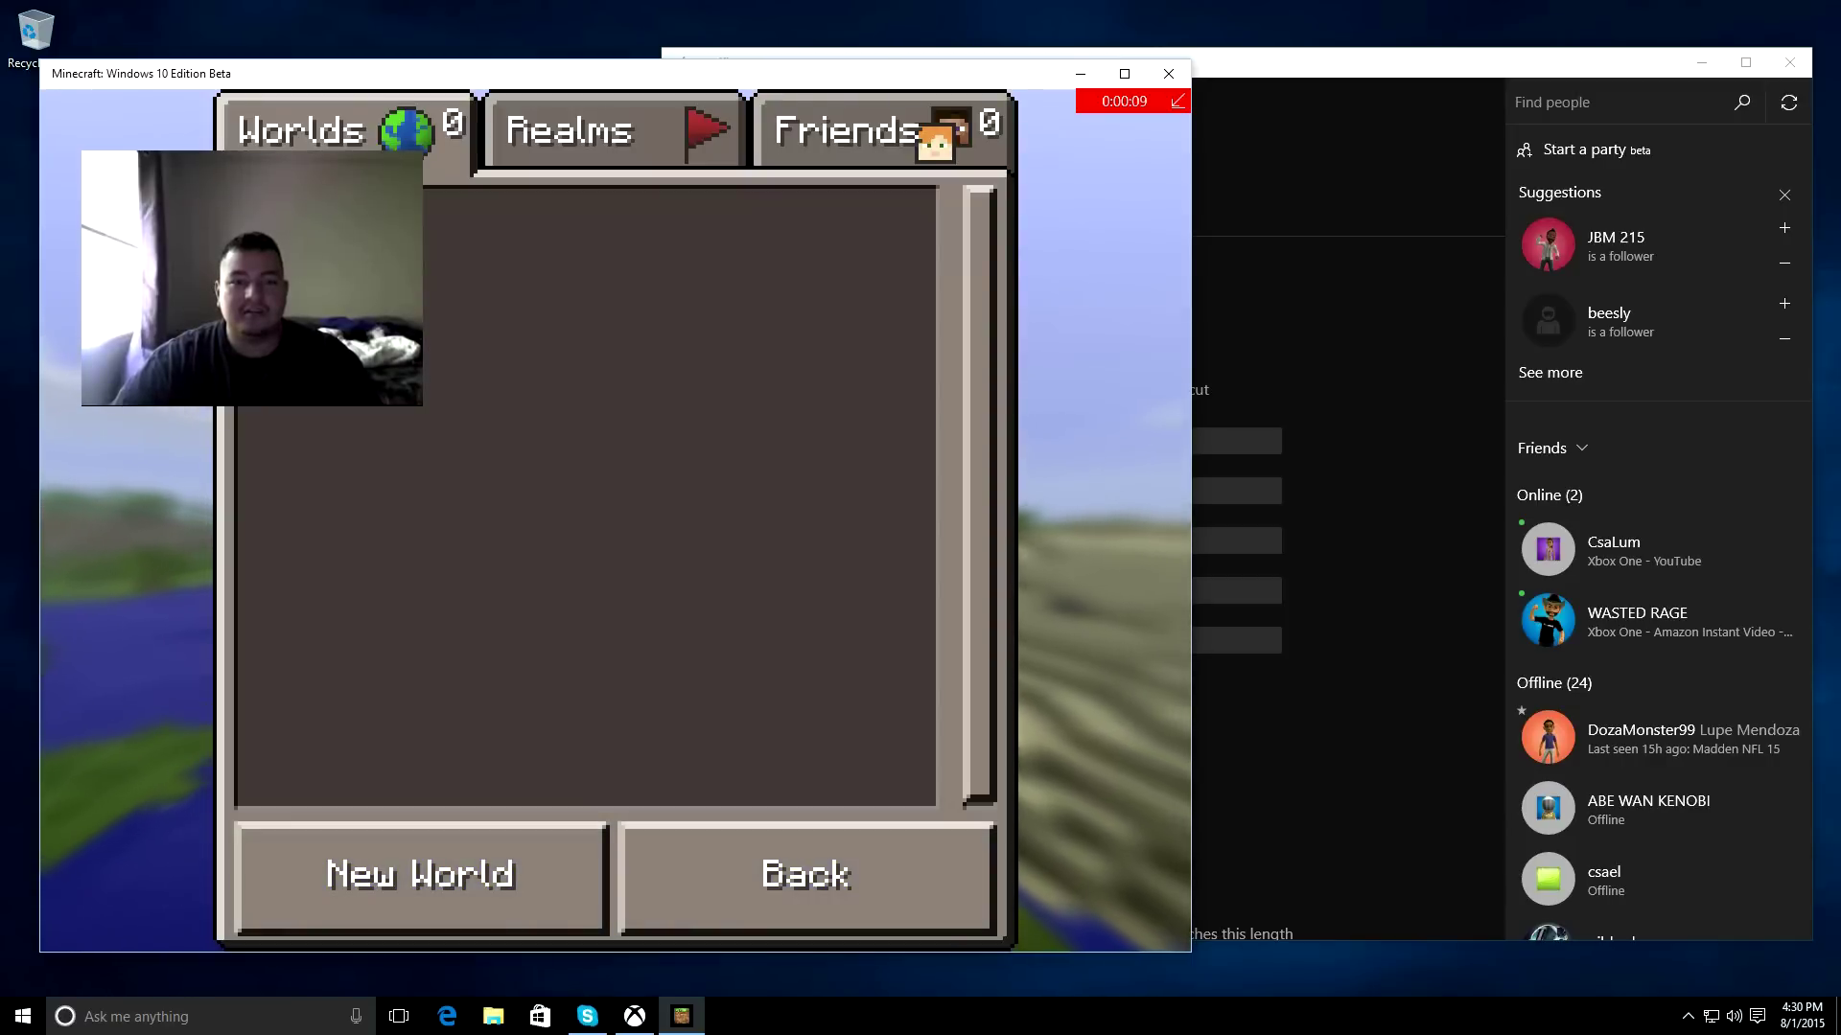
{"action": "left_click", "coordinate": [570, 130]}
{"action": "left_click", "coordinate": [848, 130]}
{"action": "left_click", "coordinate": [338, 130]}
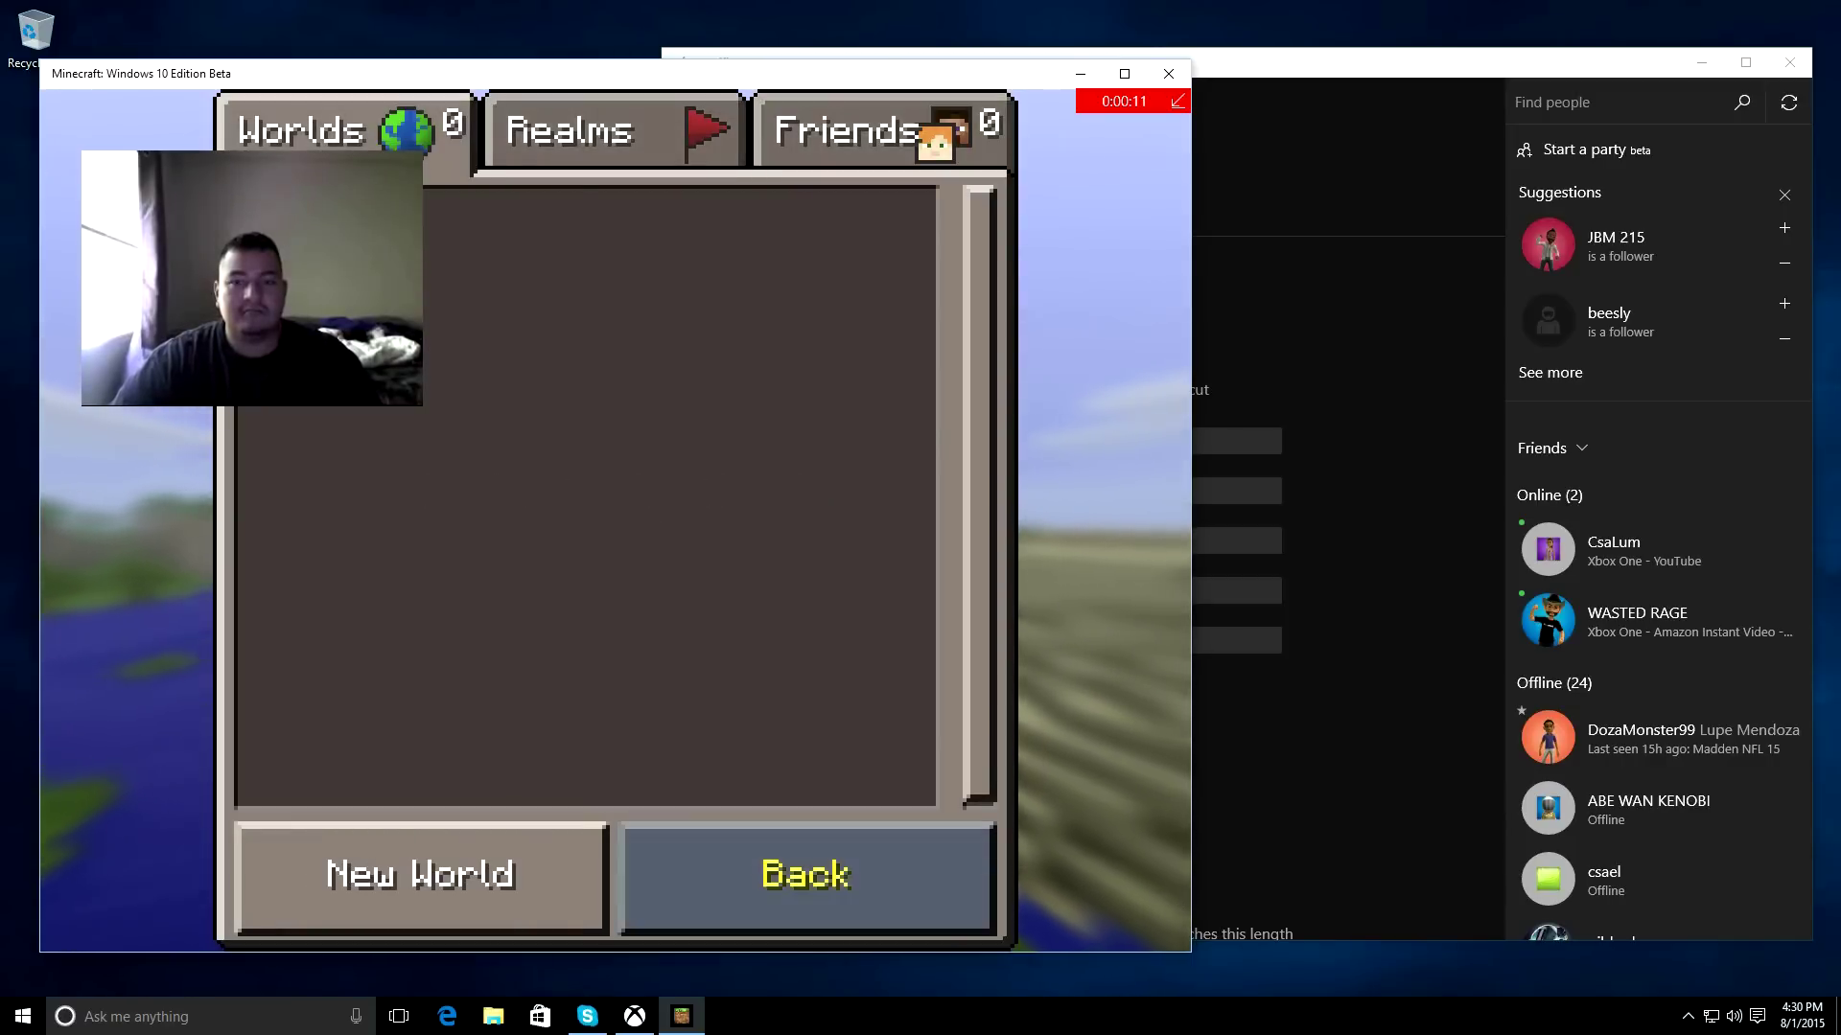
{"action": "left_click", "coordinate": [807, 874]}
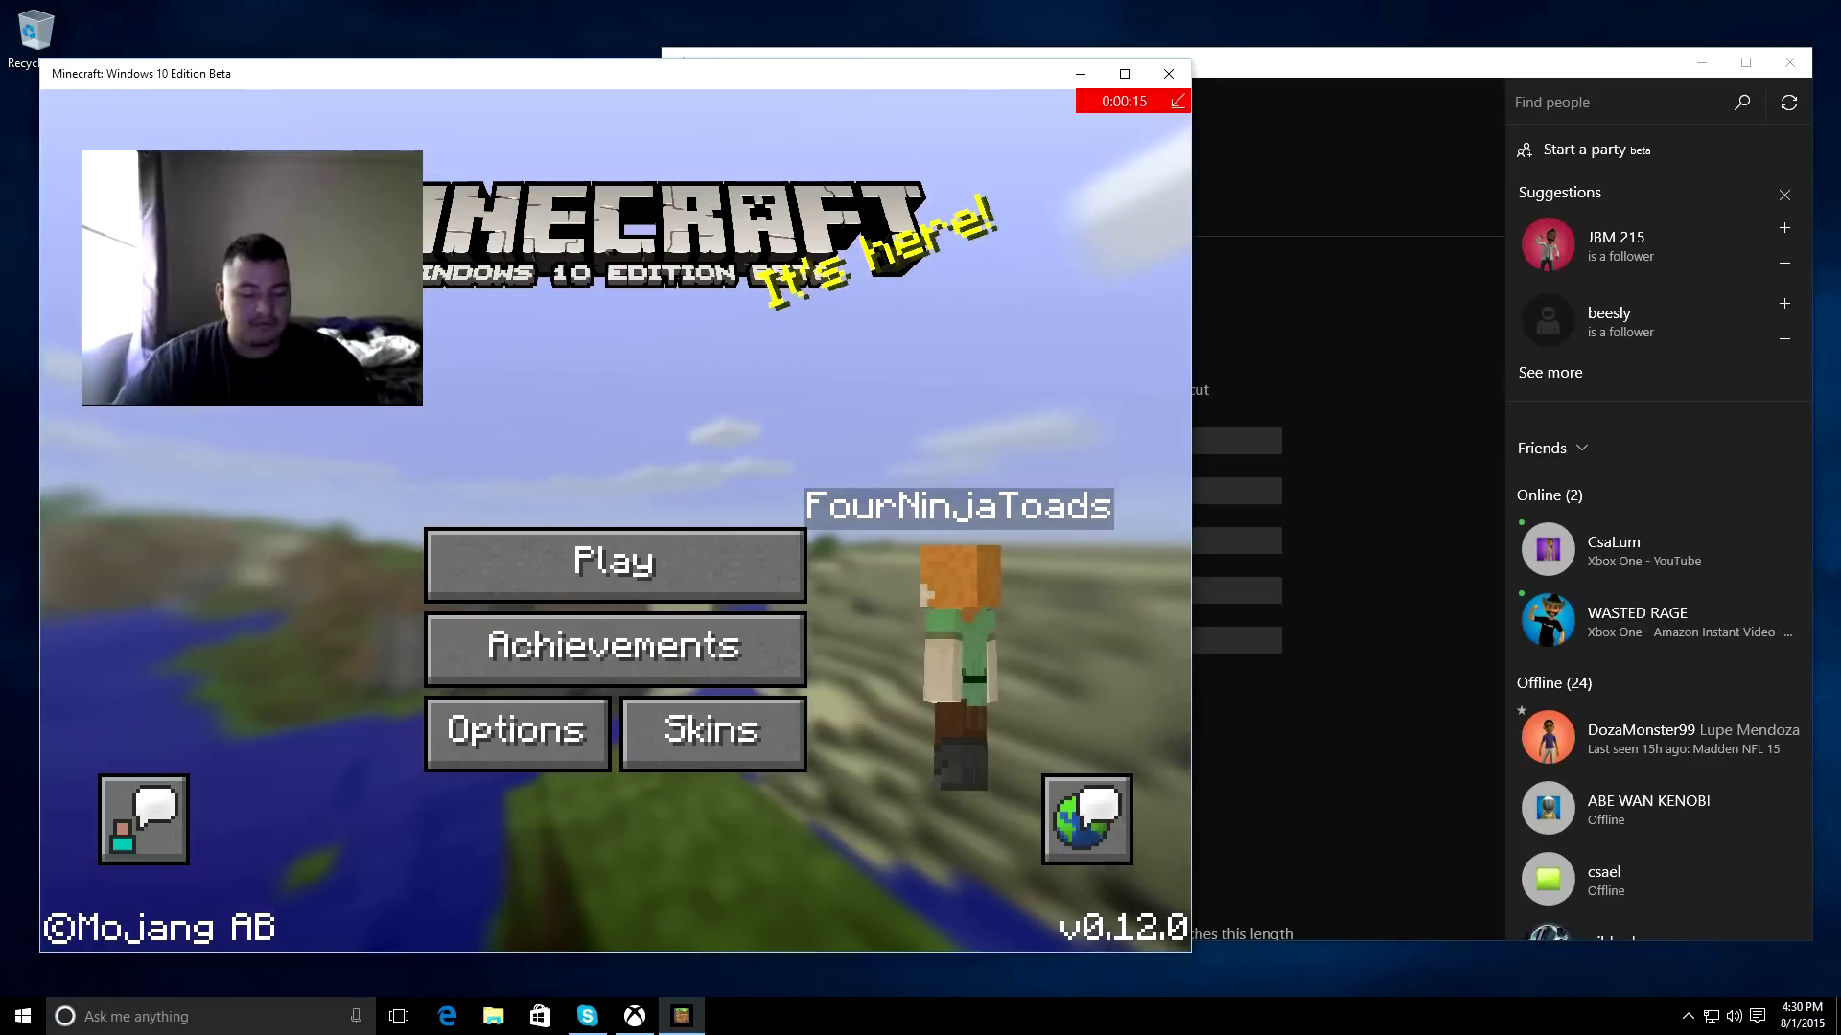
Briefly show the Run dialog and Start menu, then stop recording to save the 29-second clip
{"action": "key", "text": "super+r"}
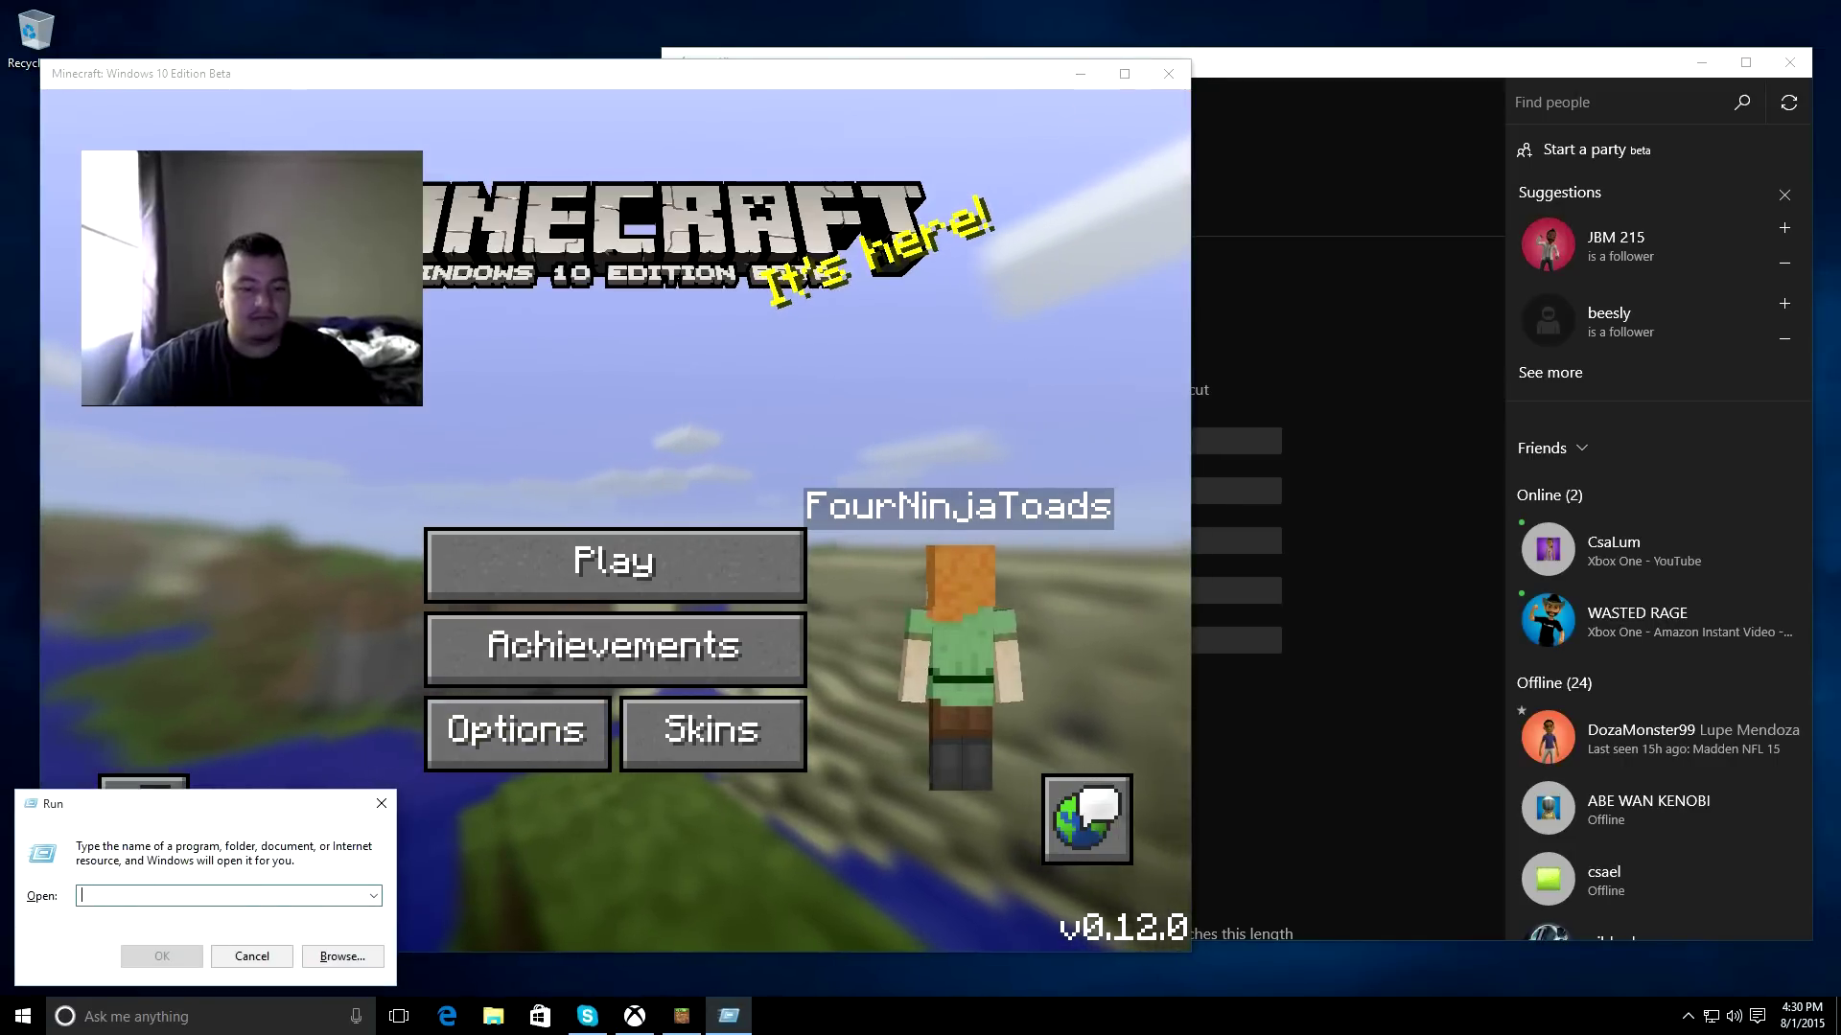
{"action": "key", "text": "Escape"}
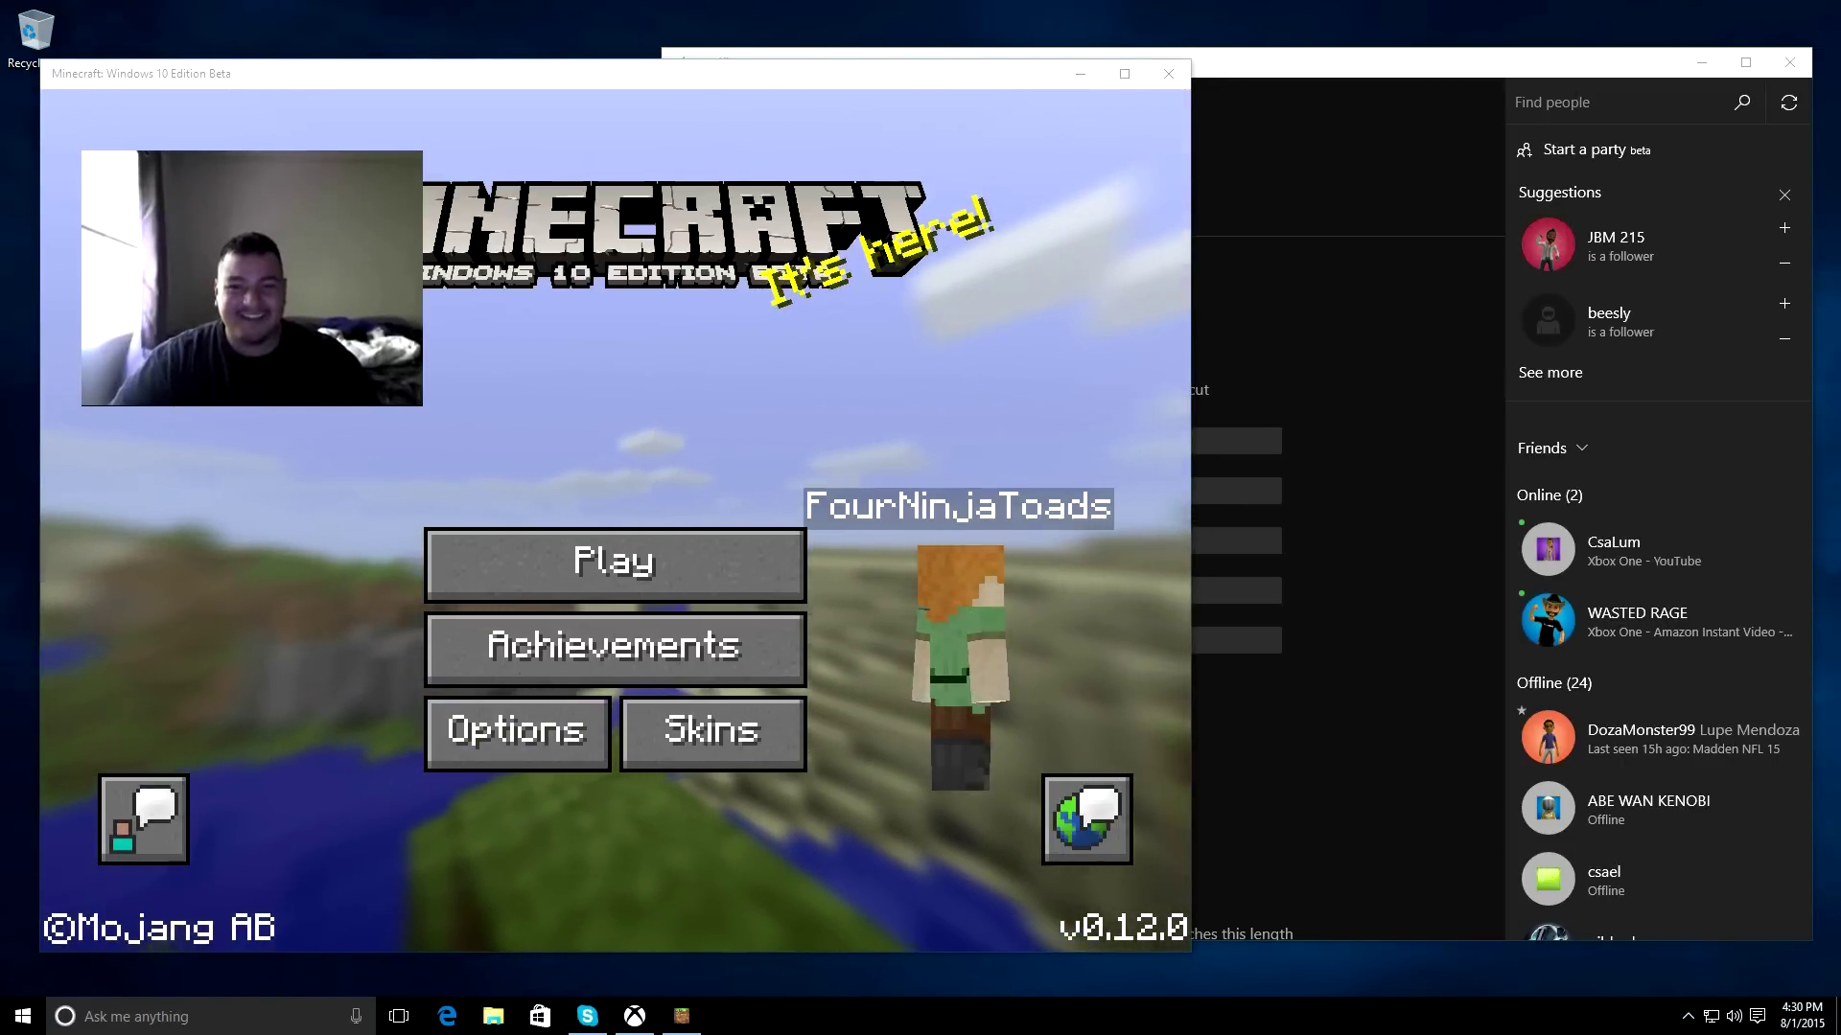
{"action": "key", "text": "alt+Tab"}
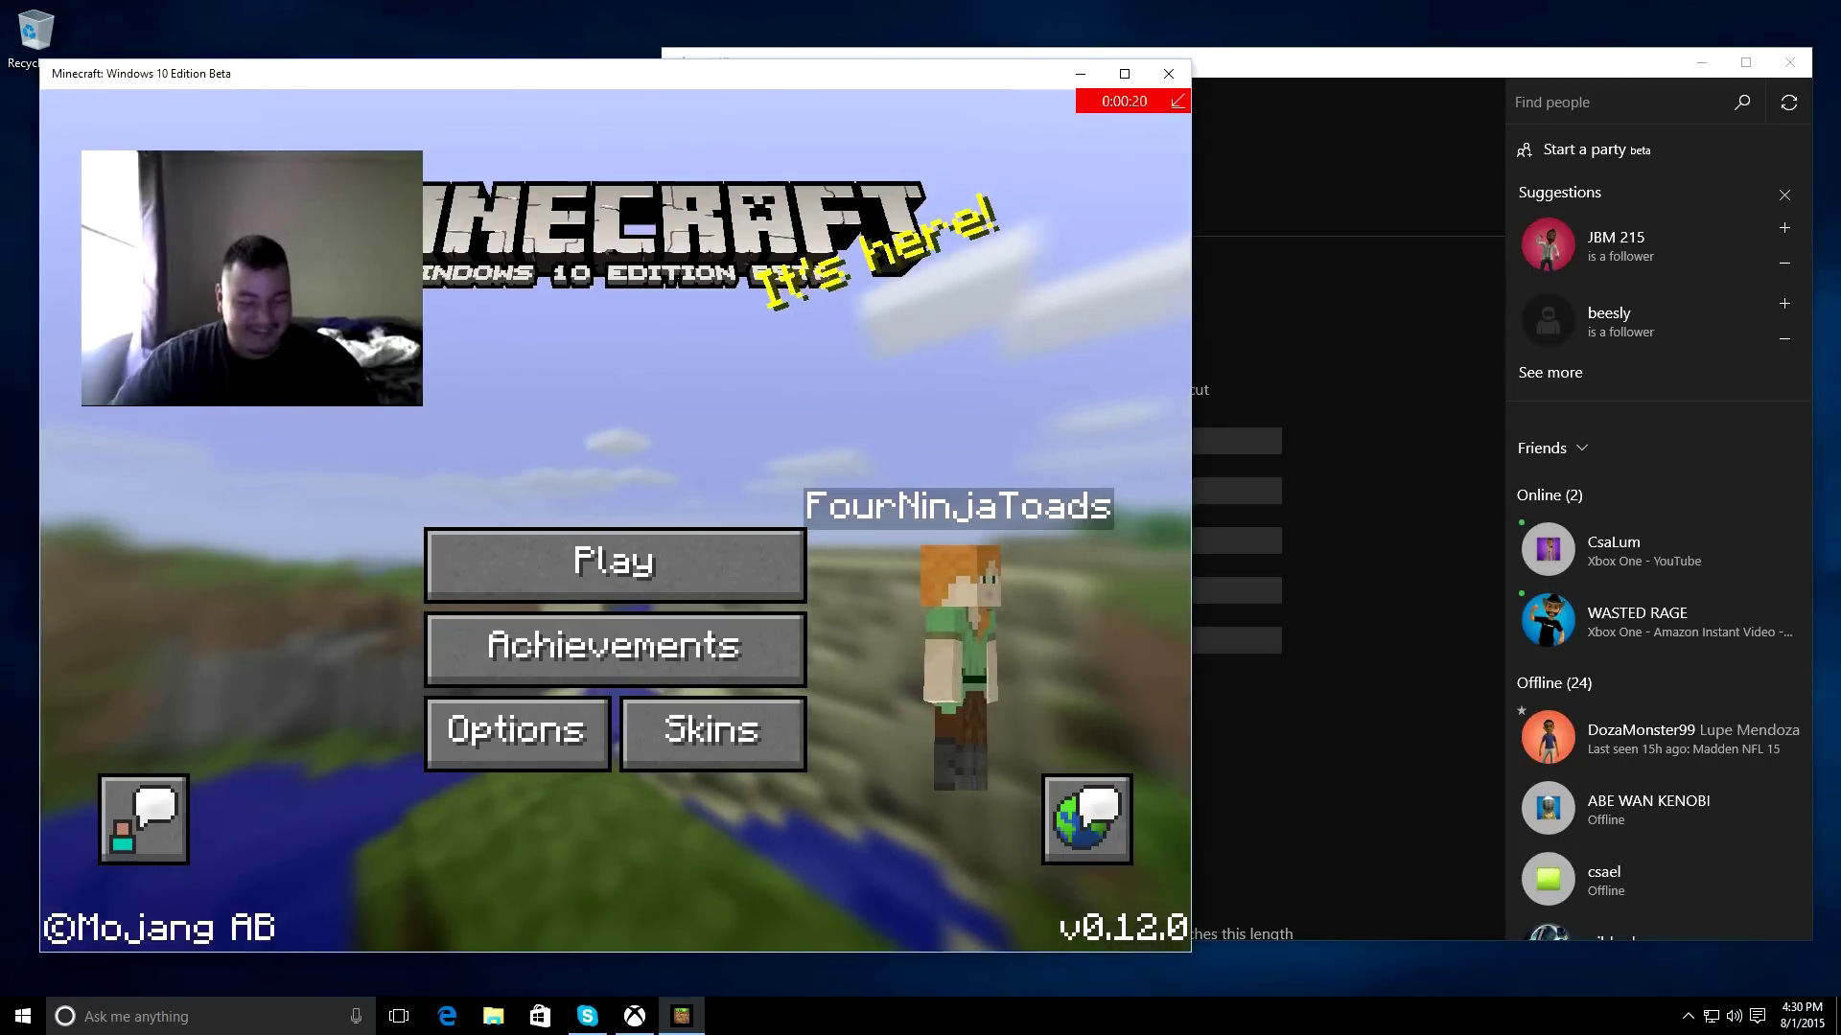
{"action": "key", "text": "super"}
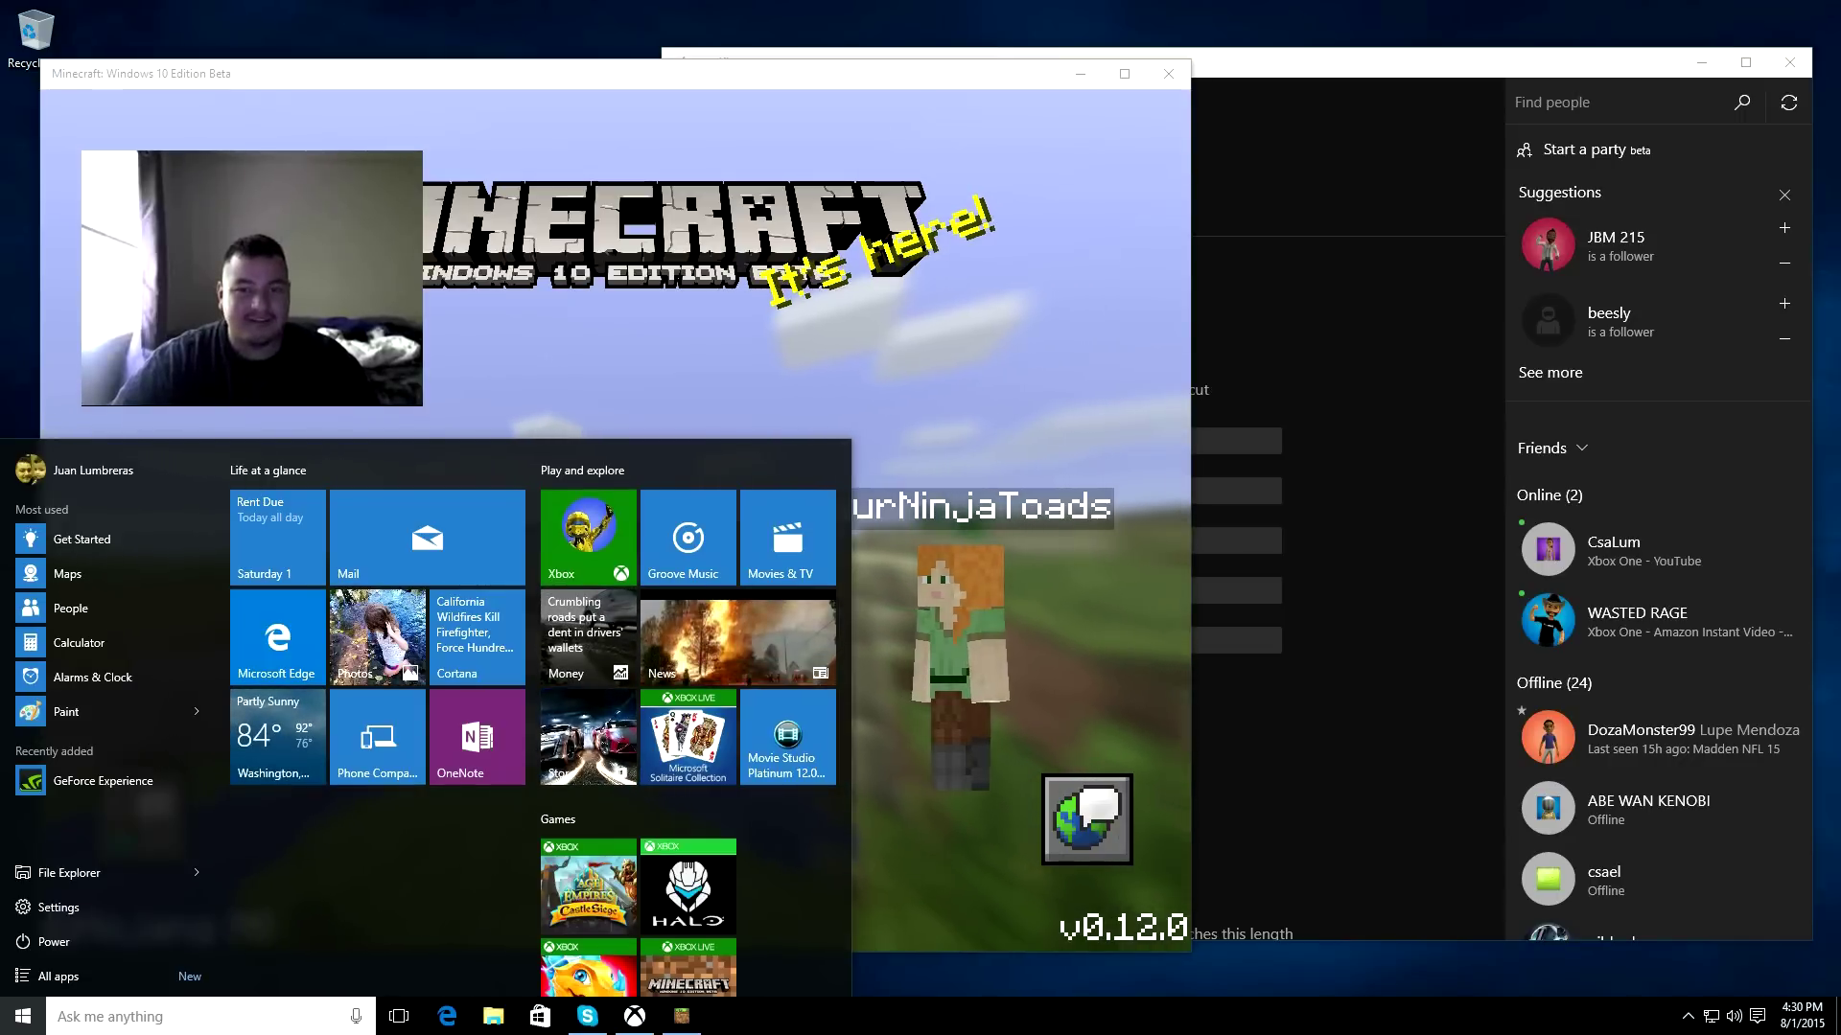
{"action": "key", "text": "super"}
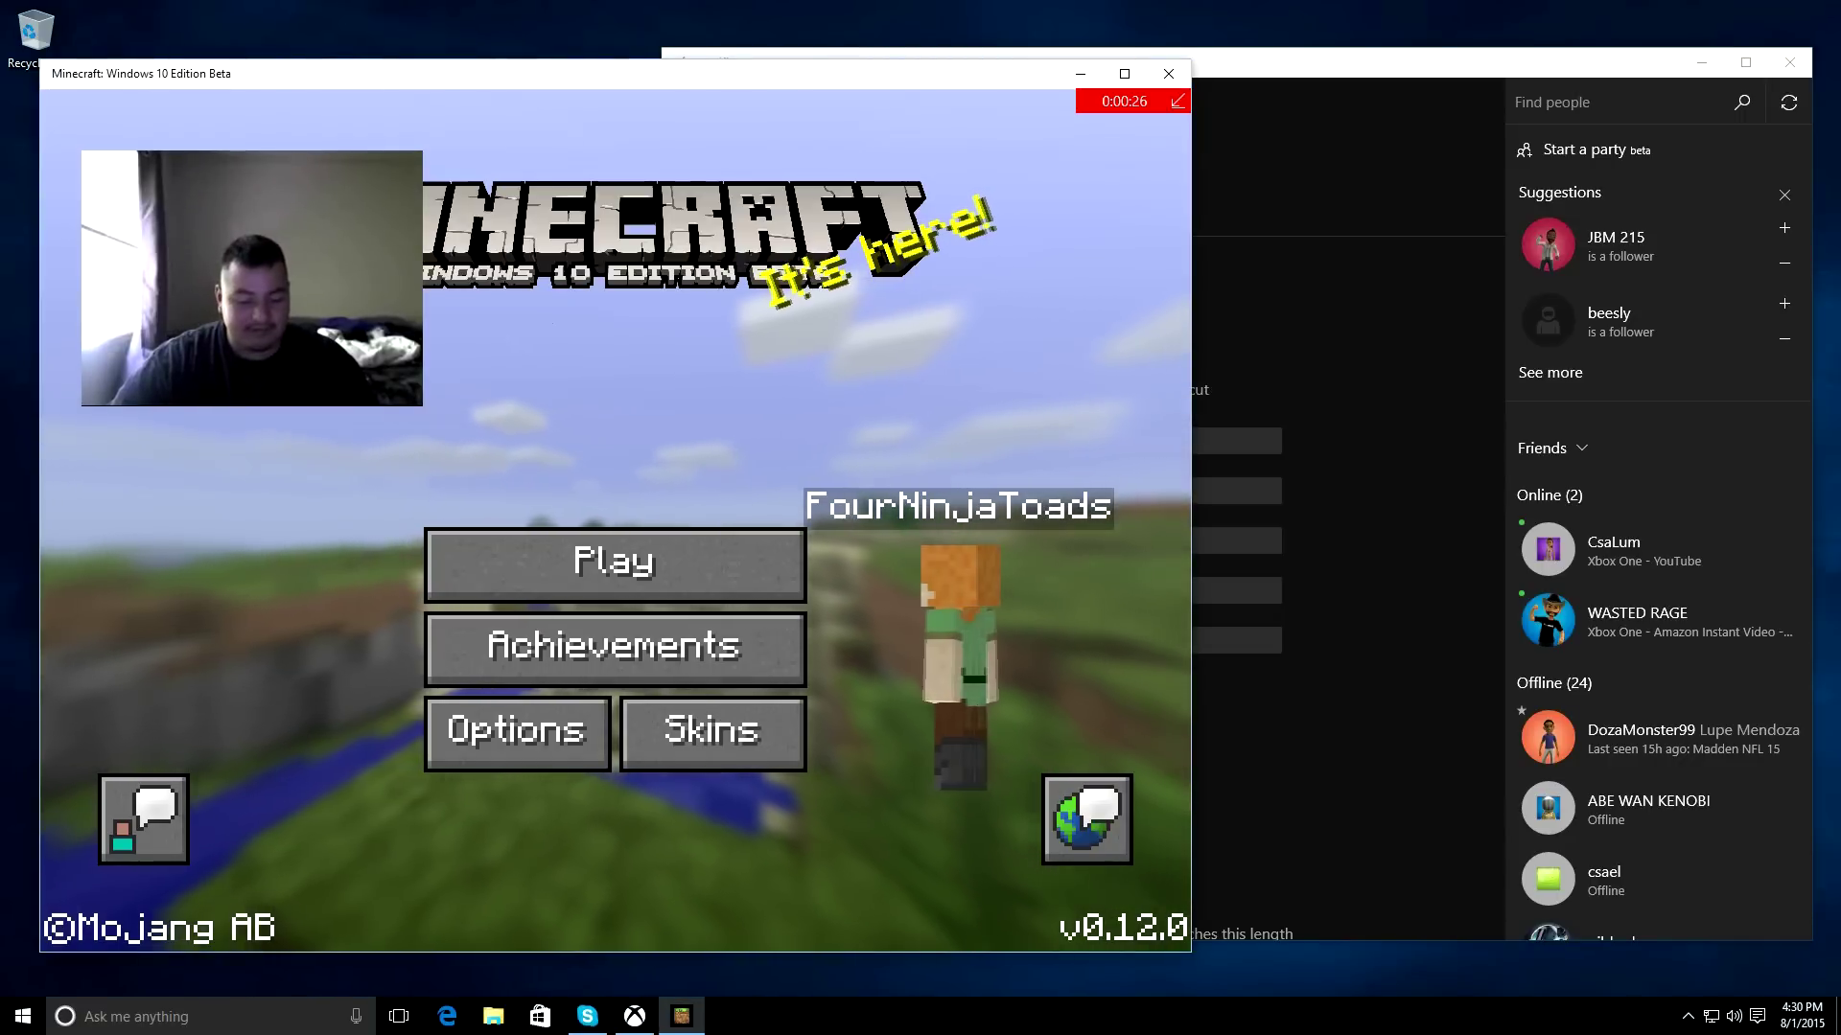
{"action": "key", "text": "super+g"}
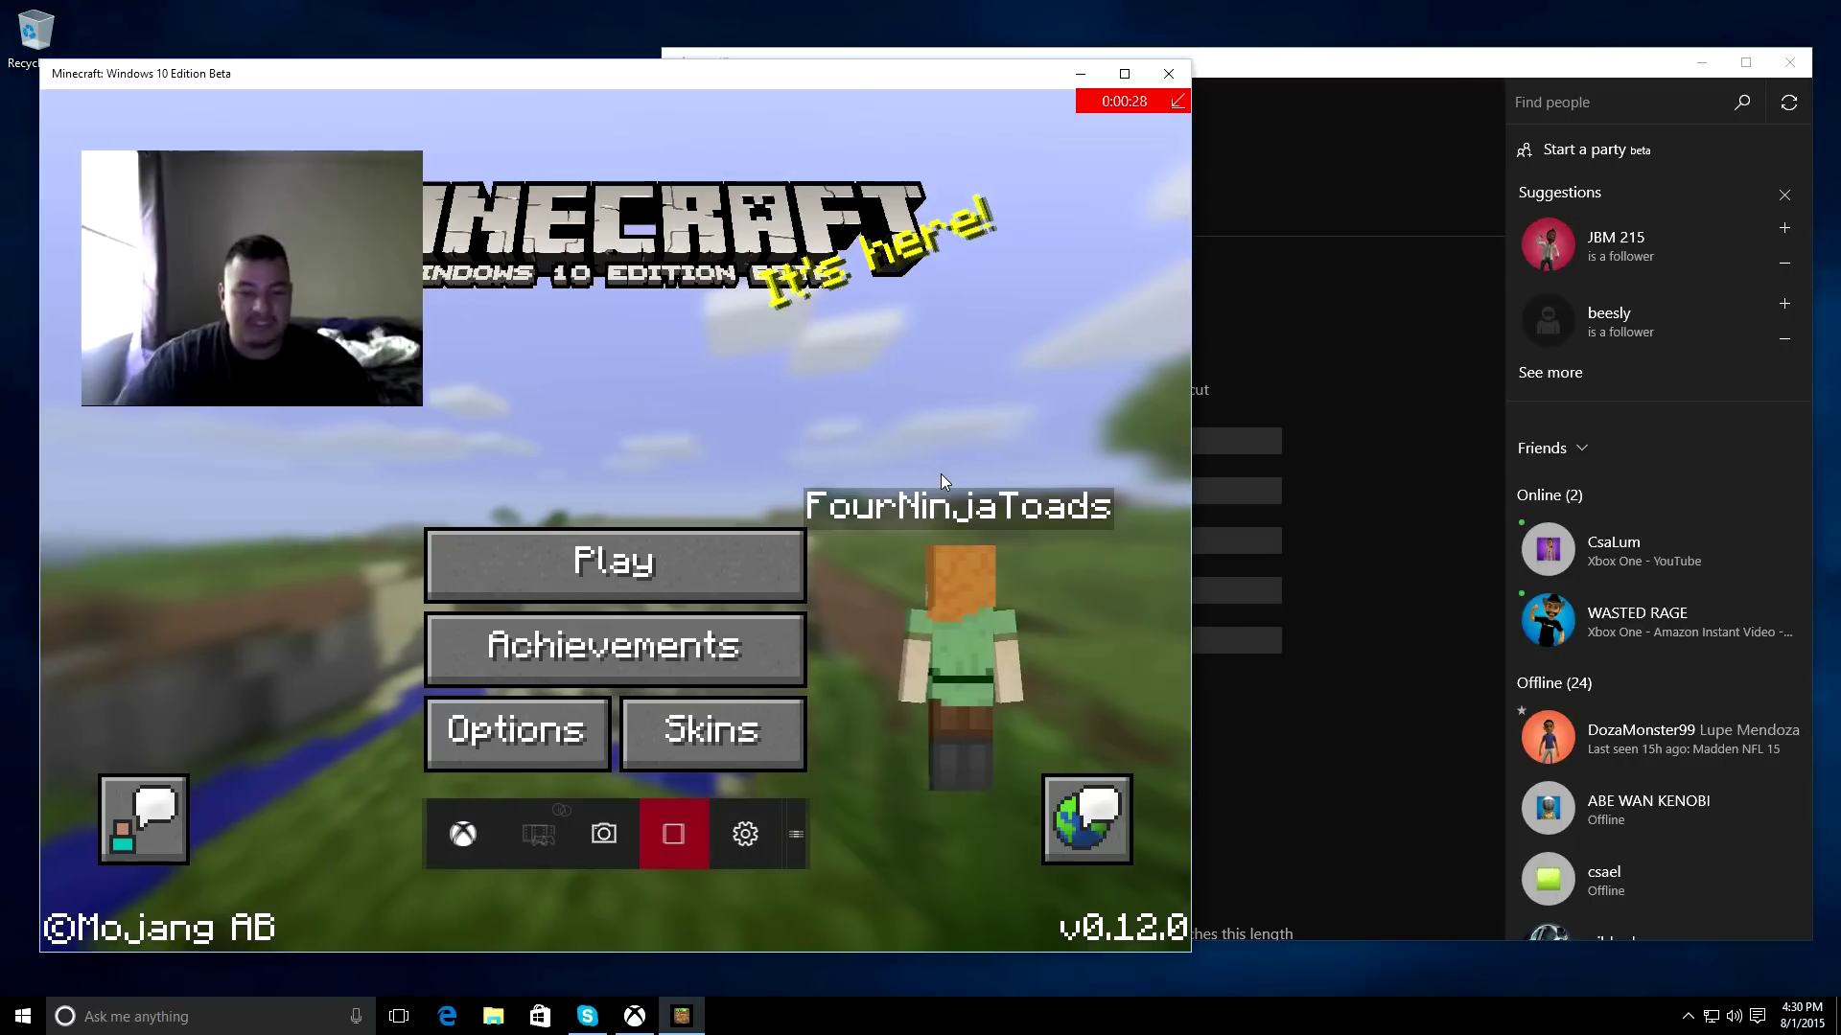
{"action": "left_click", "coordinate": [674, 837]}
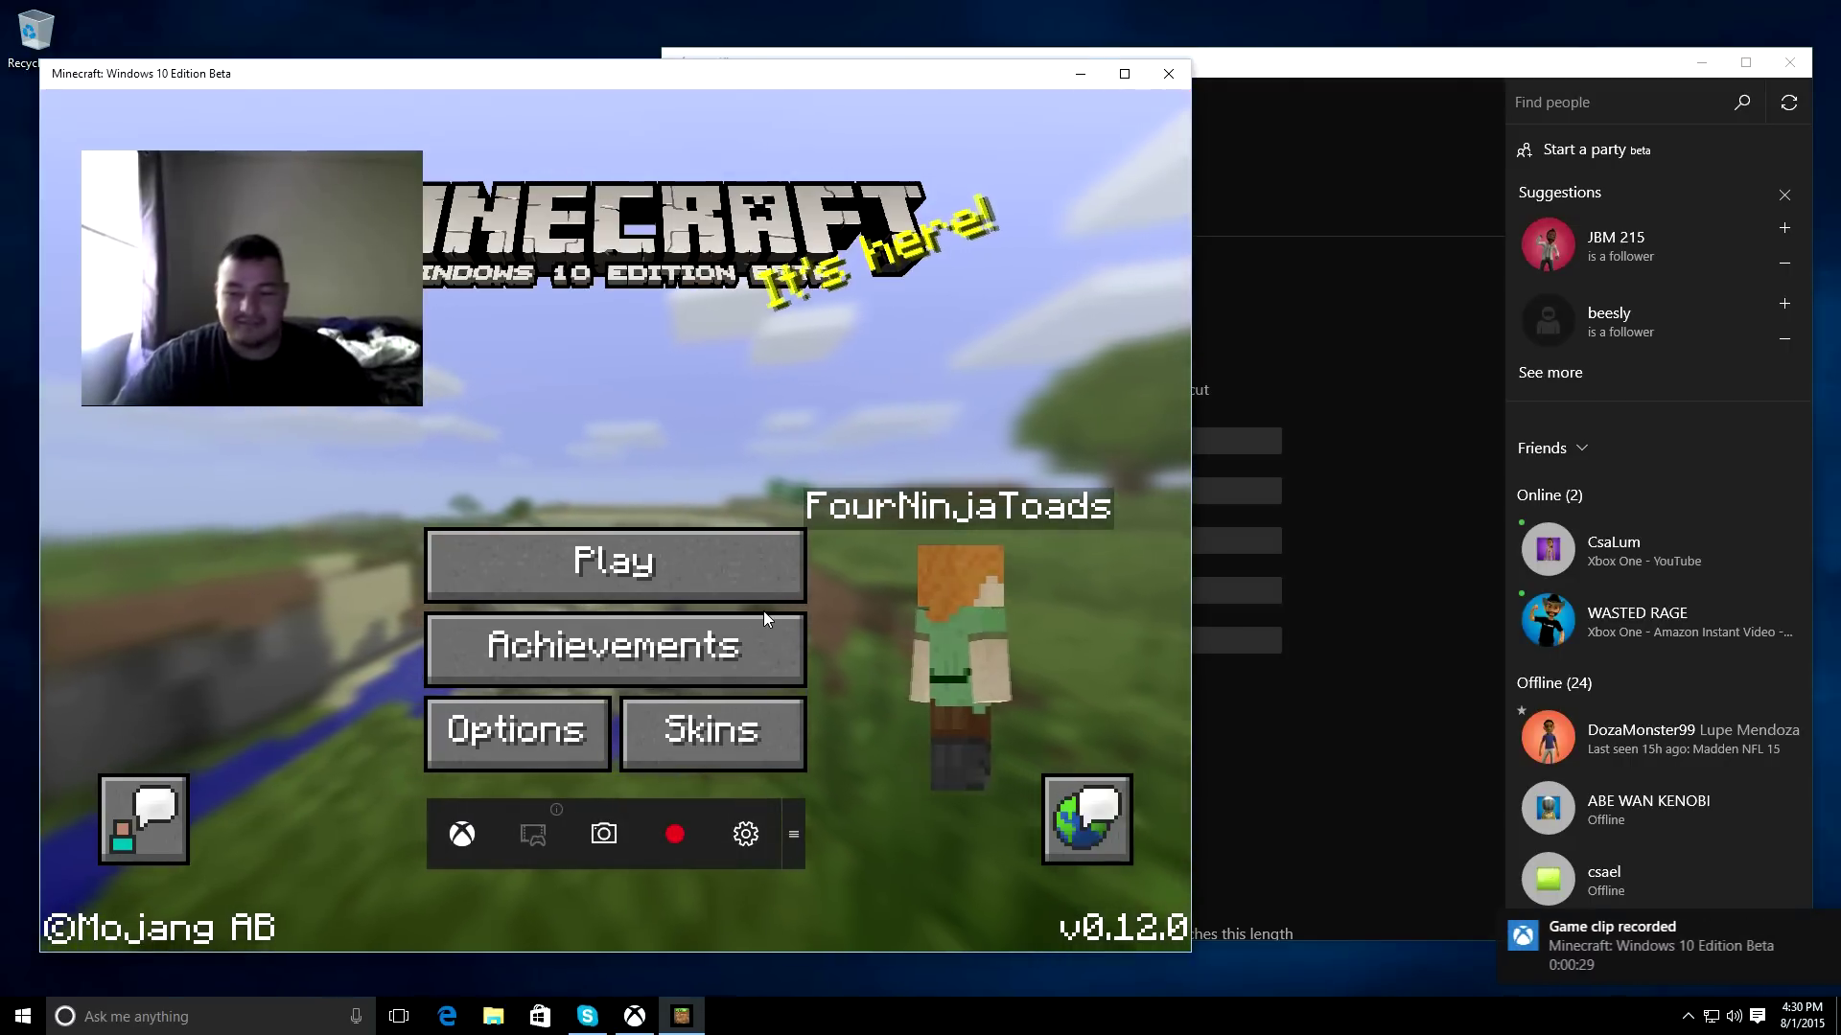
Dismiss the Game bar and bring the Xbox app's Game DVR settings back in front
{"action": "key", "text": "super+g"}
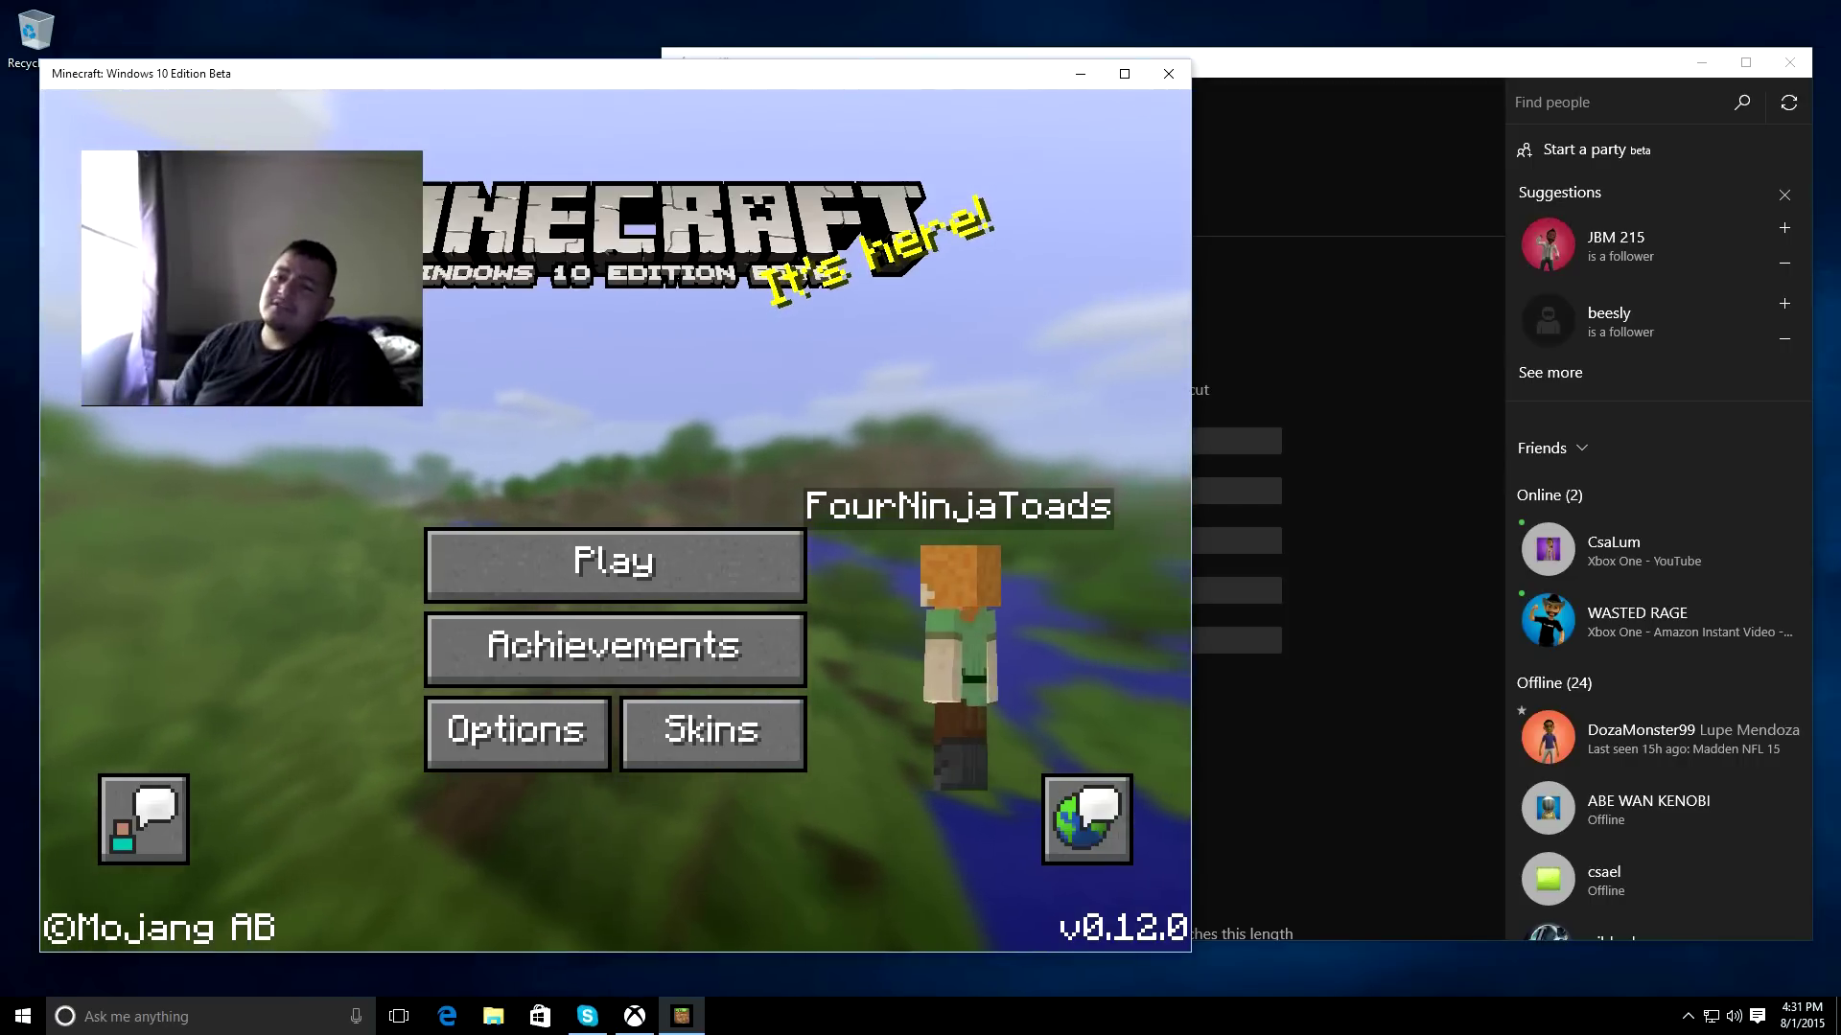
{"action": "key", "text": "alt+Tab"}
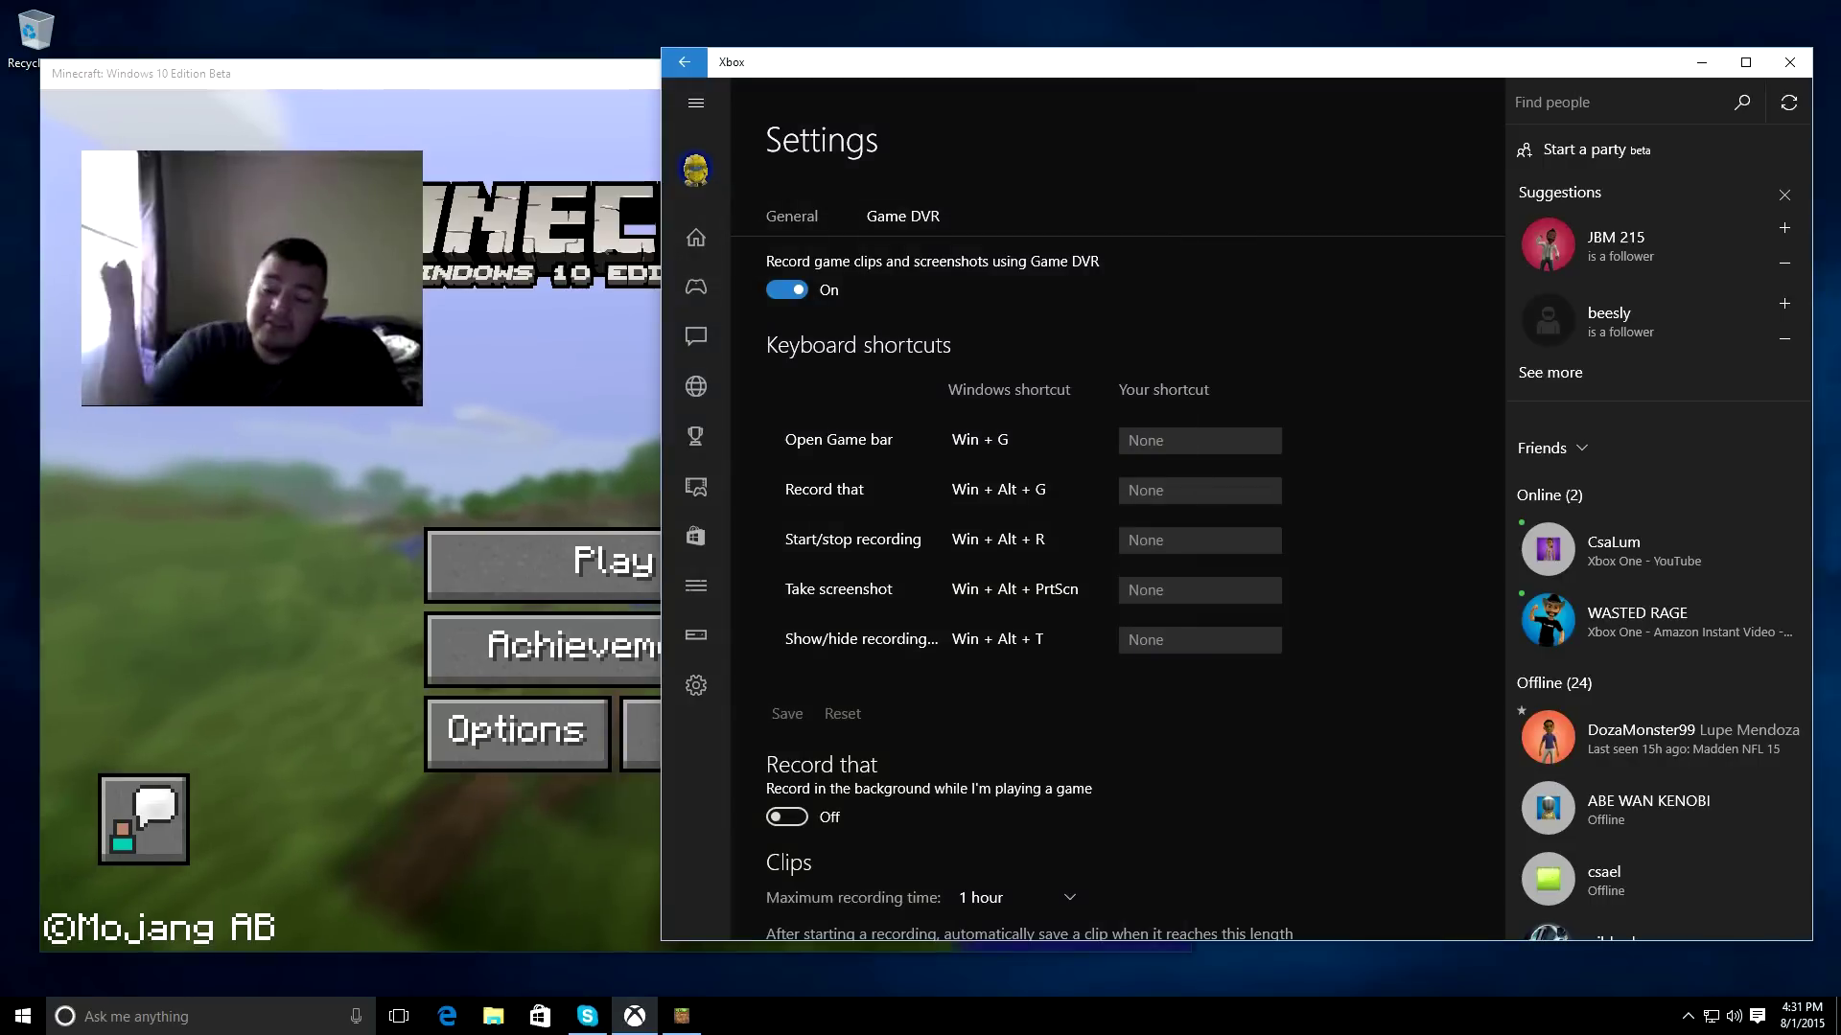